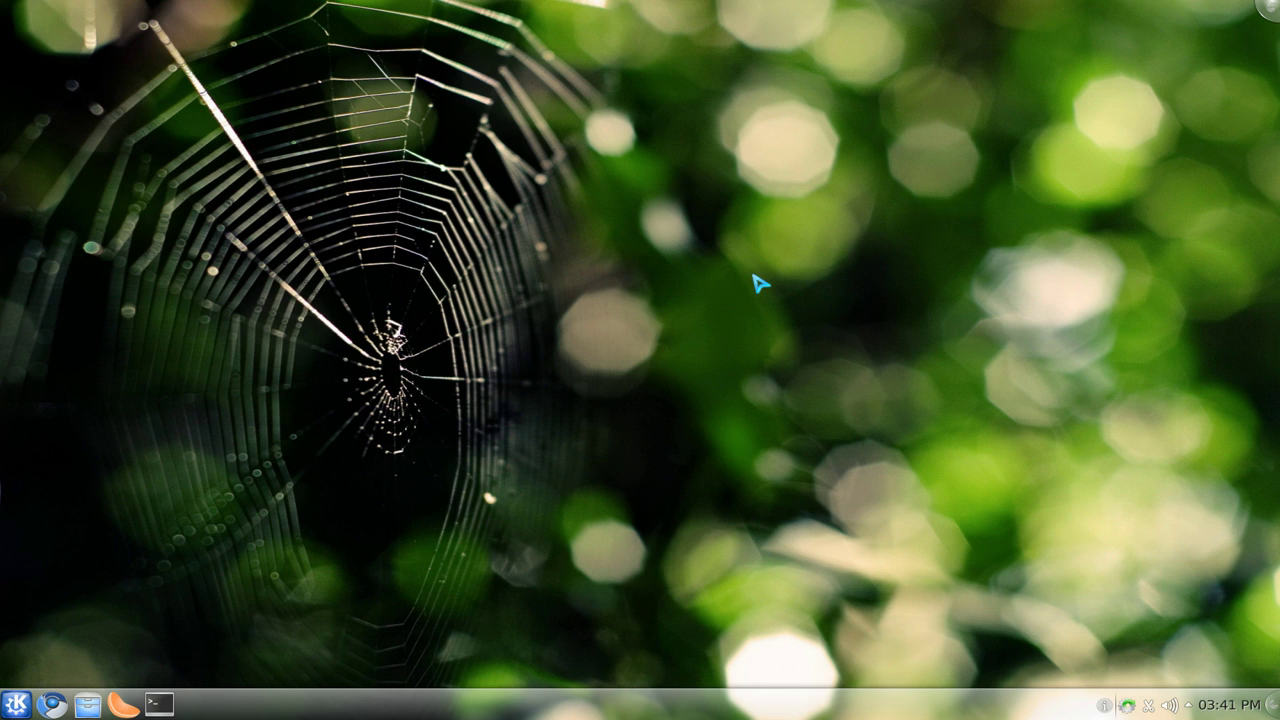
- Launch the Dolphin file manager through the command runner
key(alt+F2)
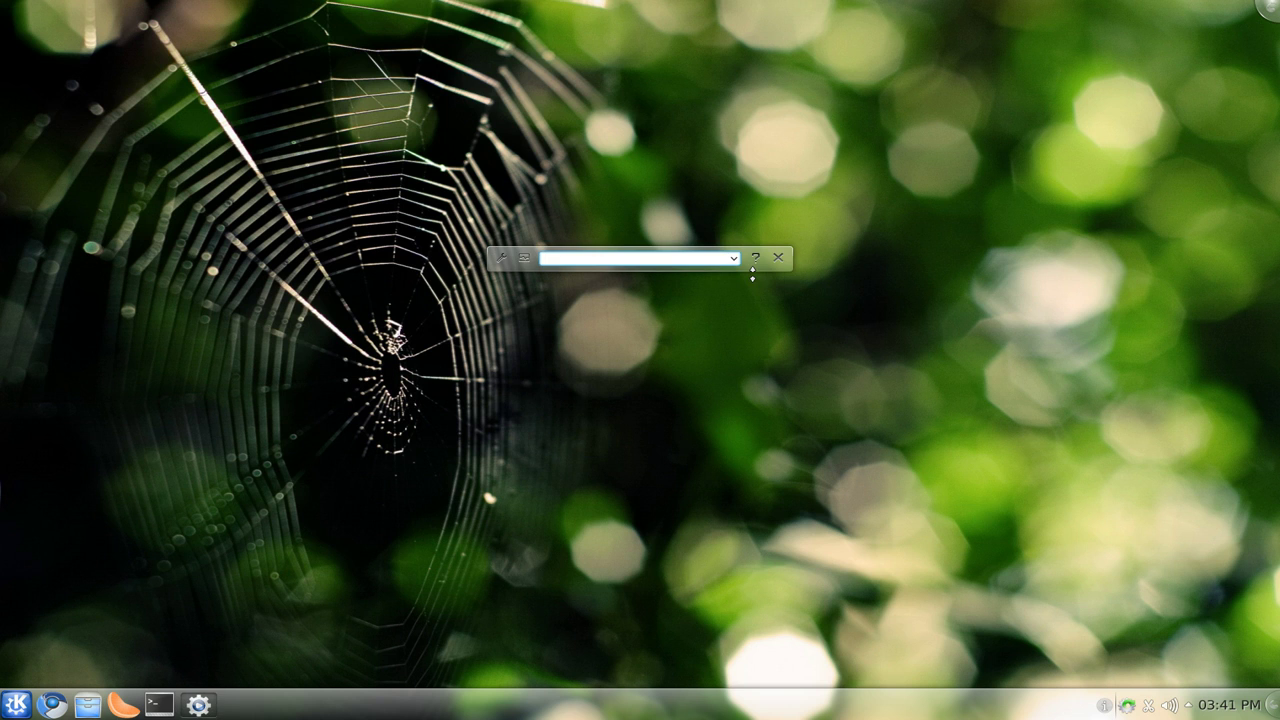
text(kdf)
key(Return)
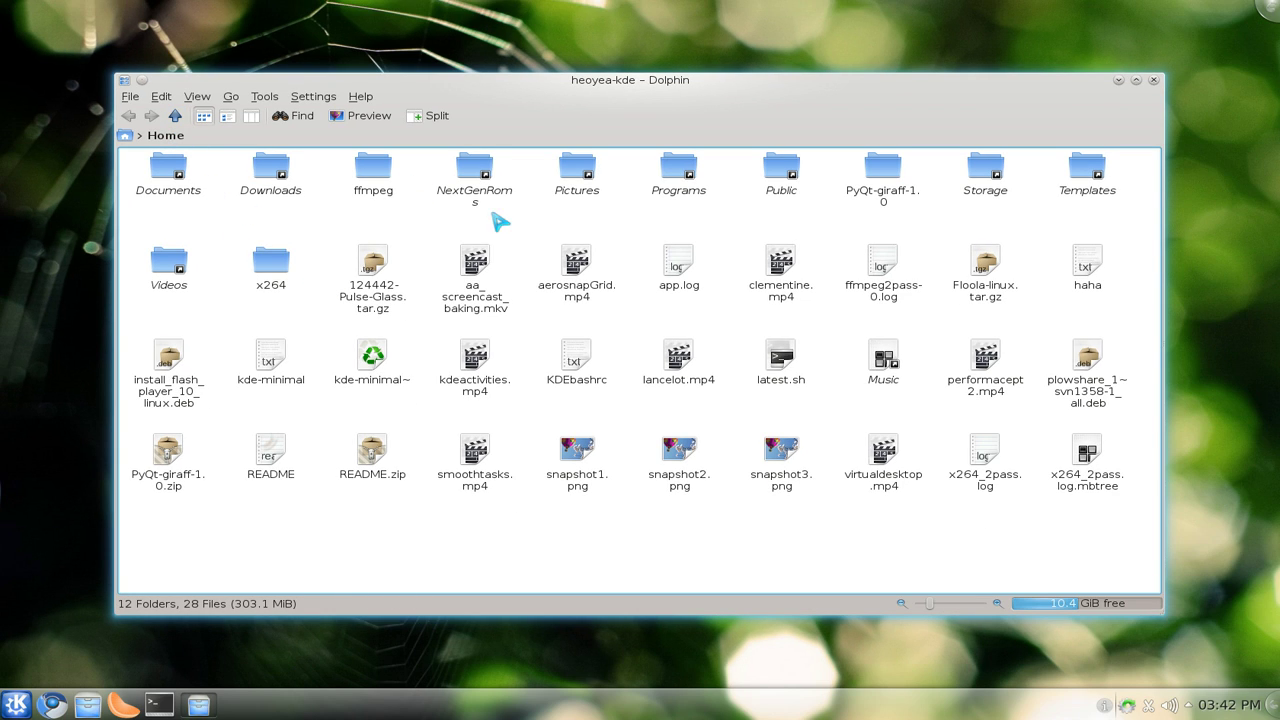
- Browse from the home folder up to the root directory, and return to the home folder
click(175, 115)
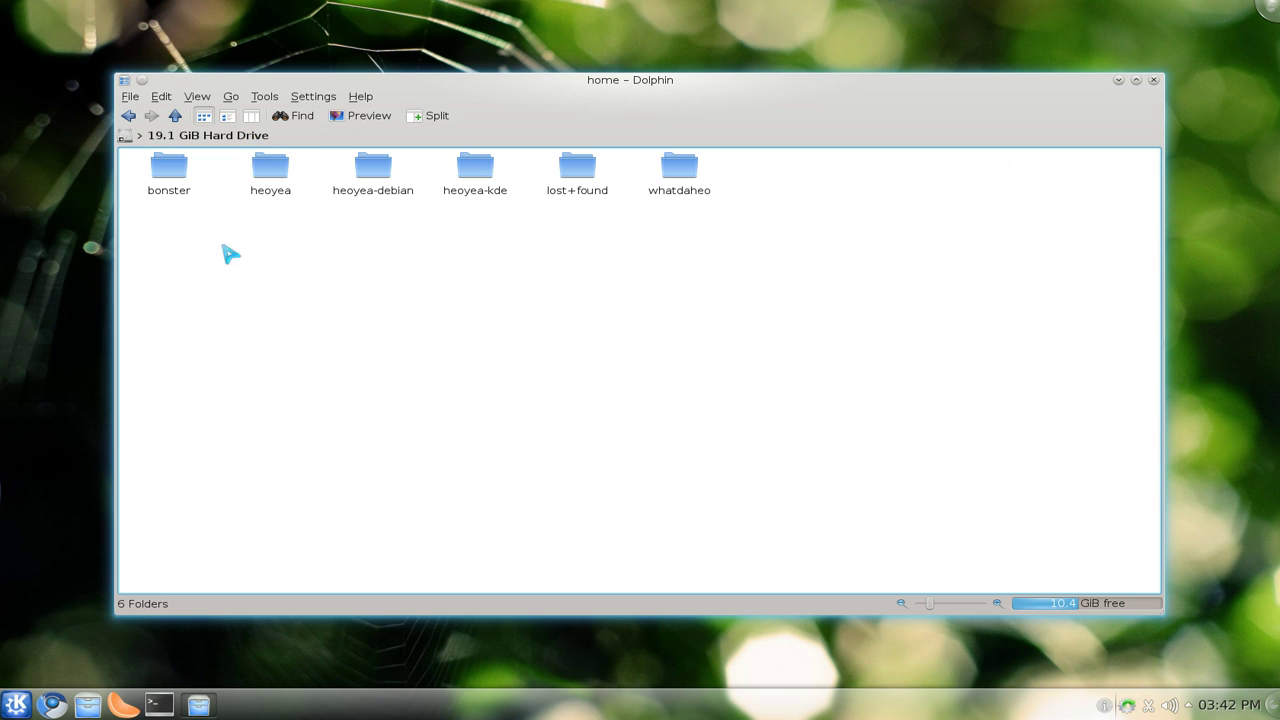
click(176, 116)
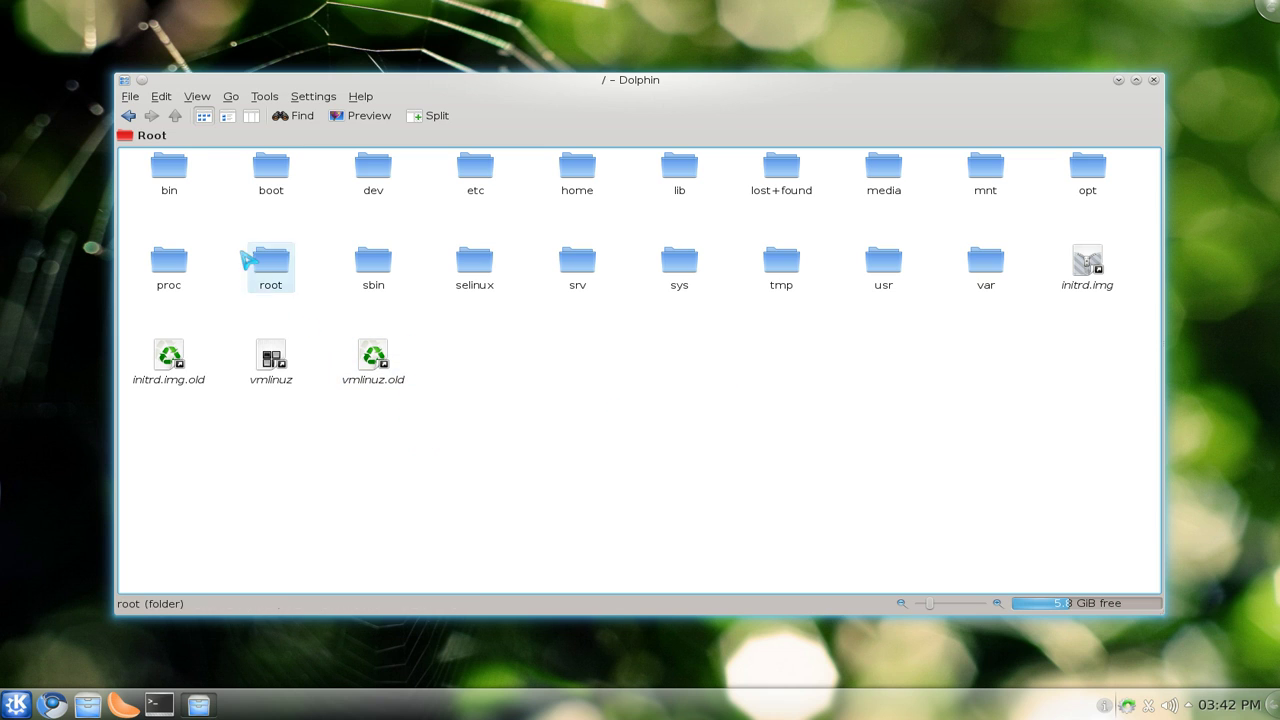
click(128, 116)
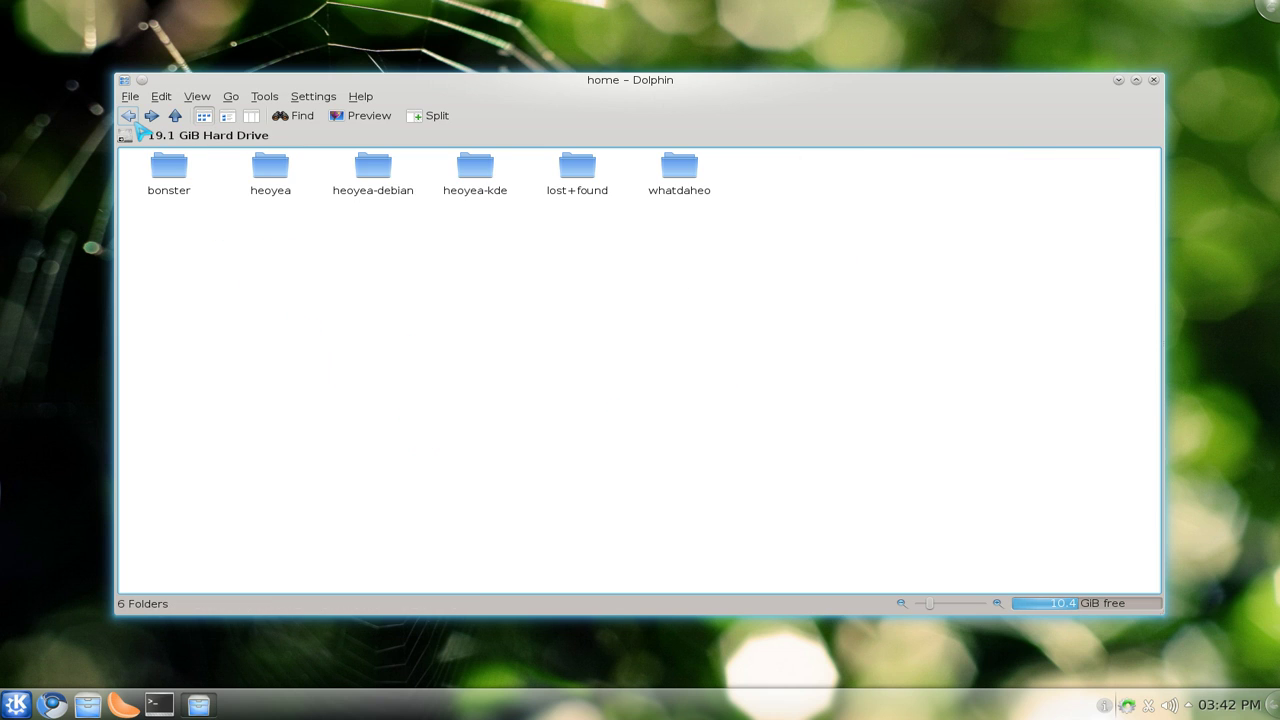
click(128, 116)
click(128, 116)
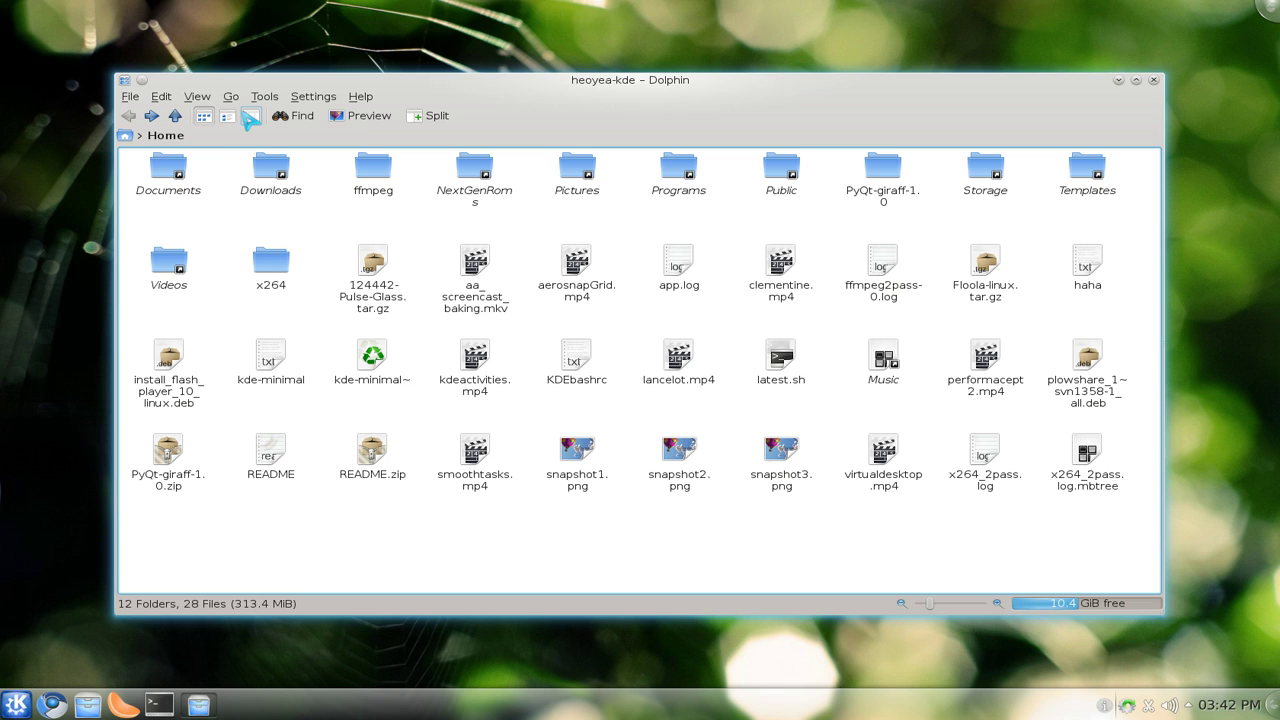
- Try adding the Show Filter Bar action below Up in the toolbar configuration, then remove it and discard the changes
click(314, 98)
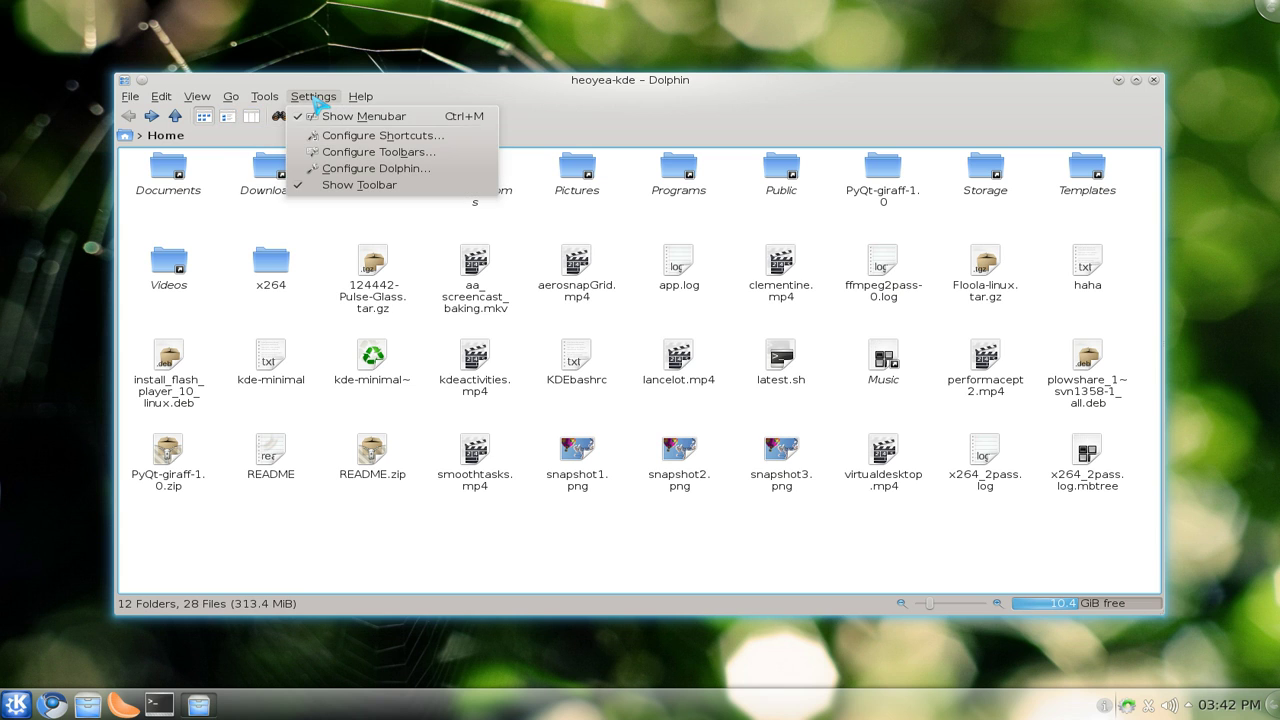
click(337, 152)
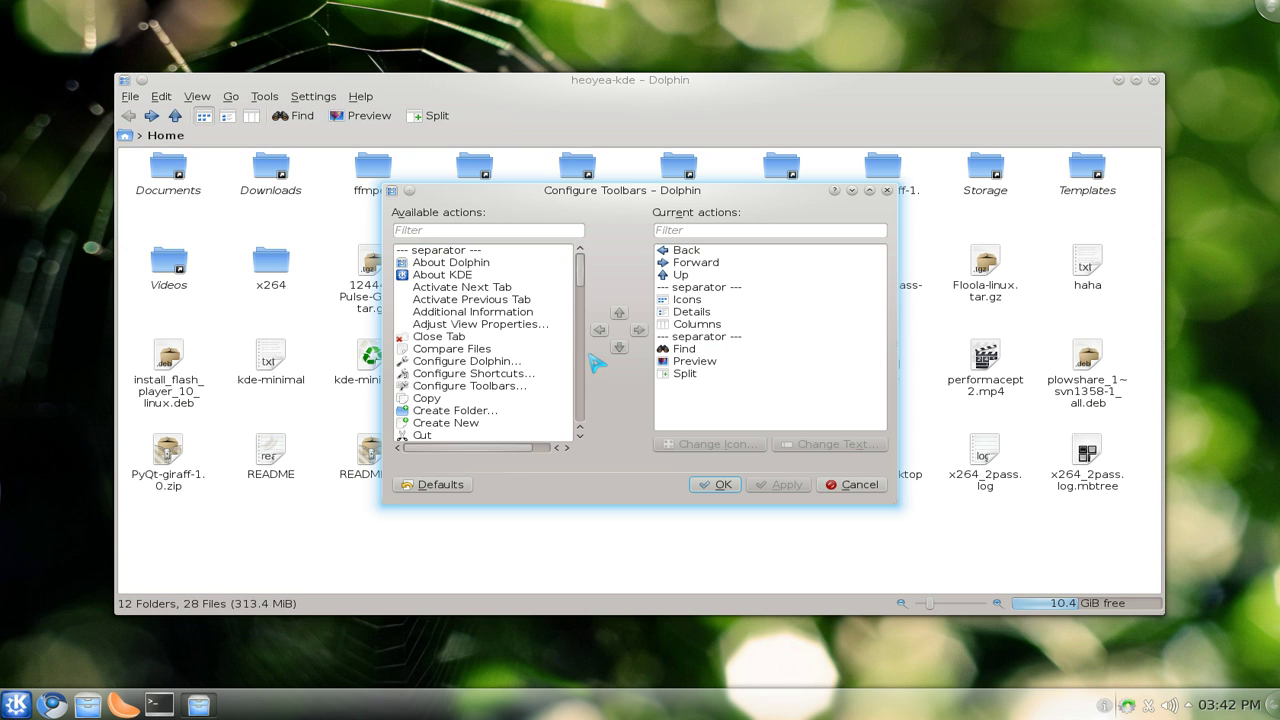
click(470, 311)
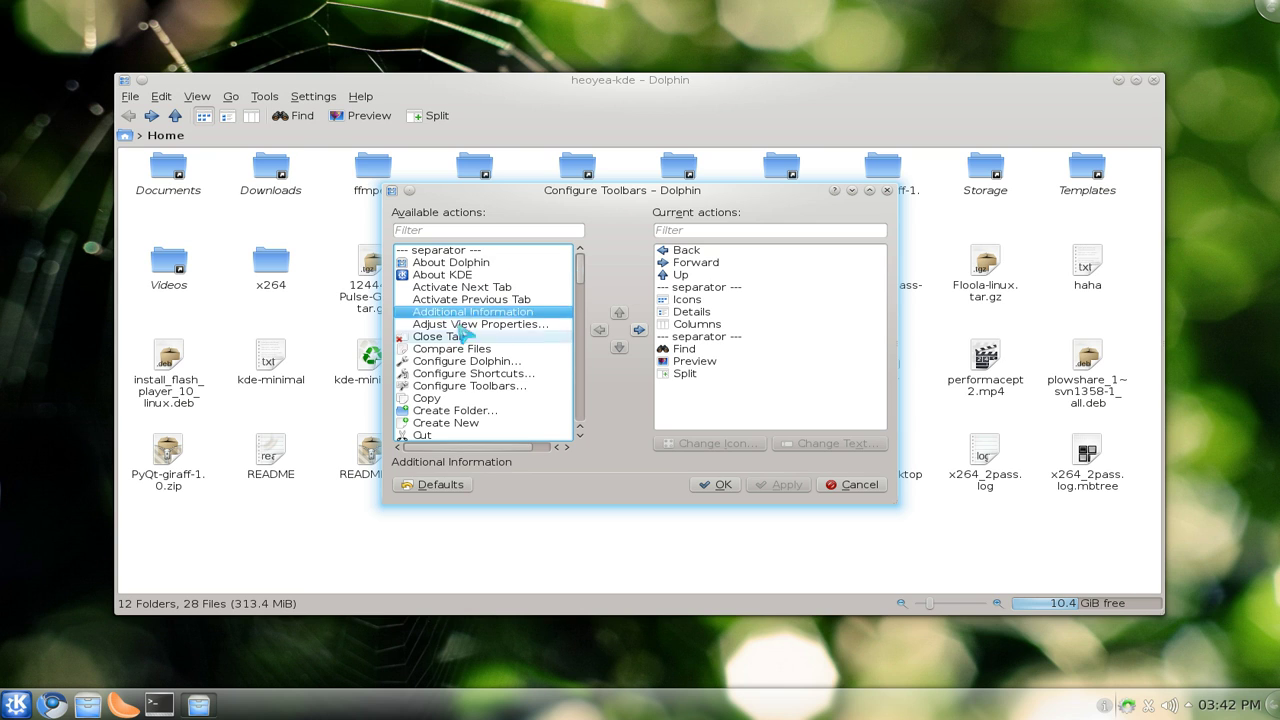
drag(583, 279, 583, 389)
click(470, 373)
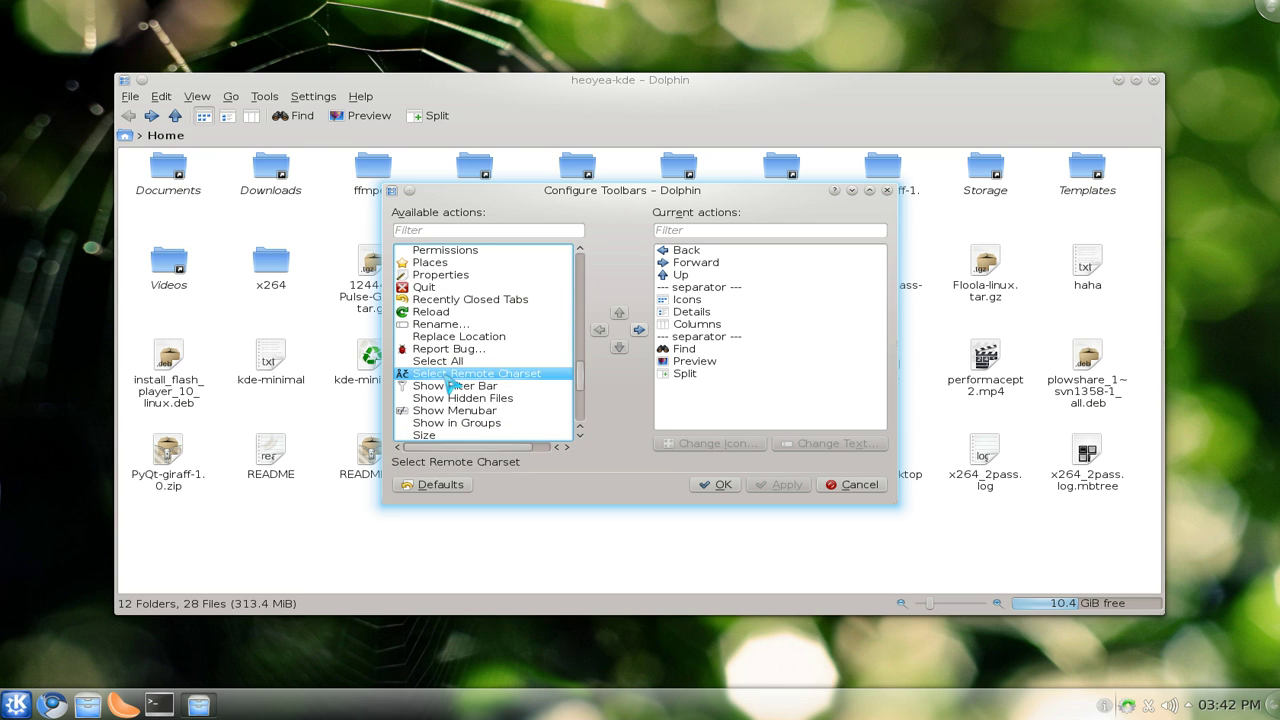
click(706, 276)
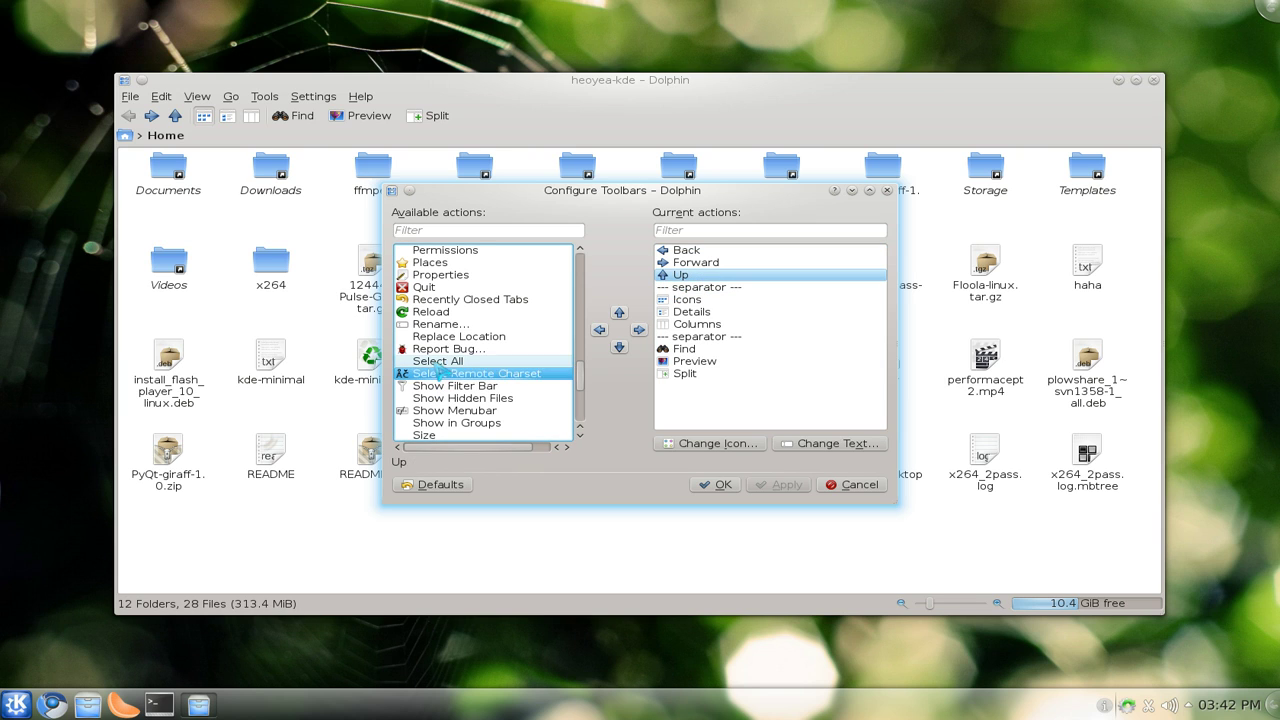
click(450, 361)
click(466, 387)
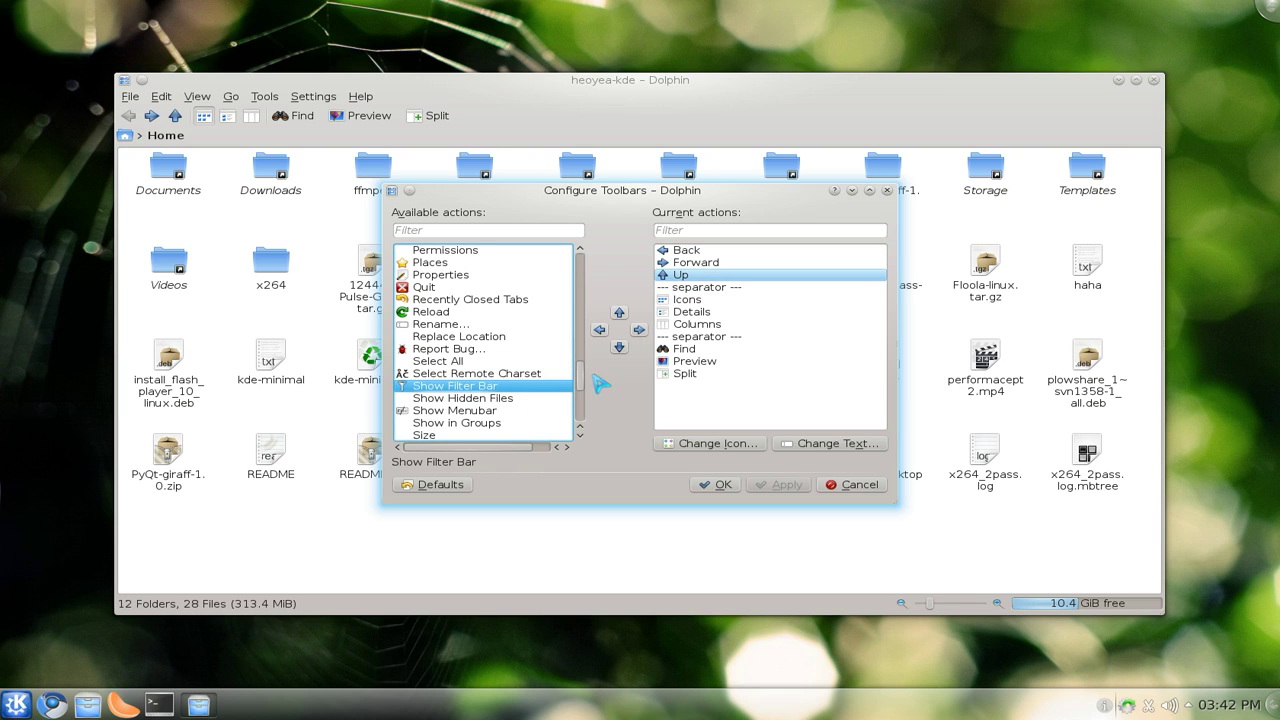
click(638, 329)
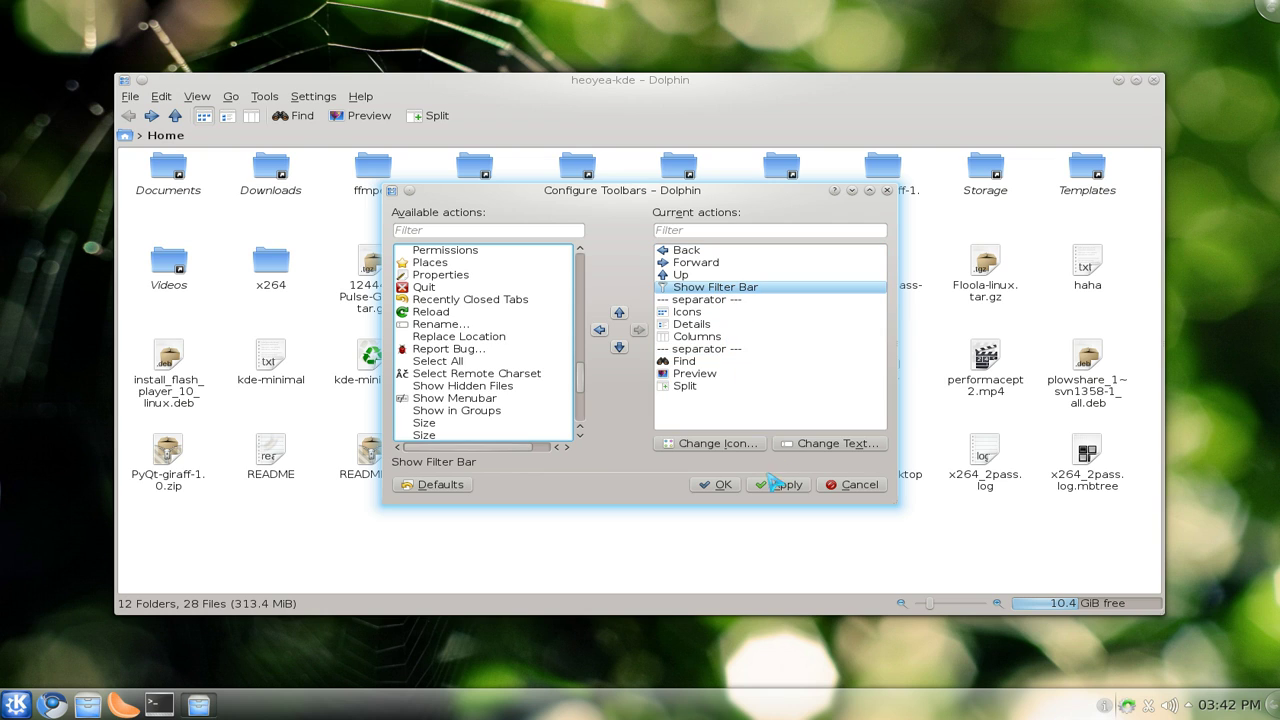
click(600, 331)
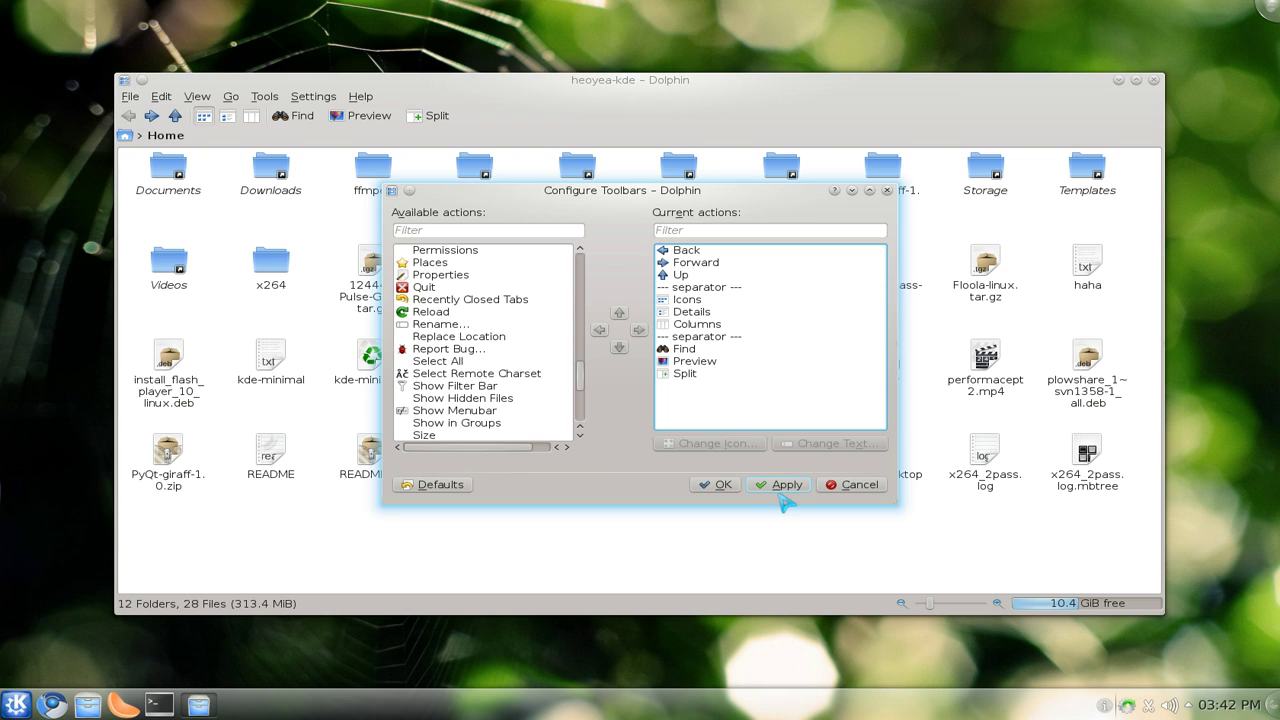
click(850, 486)
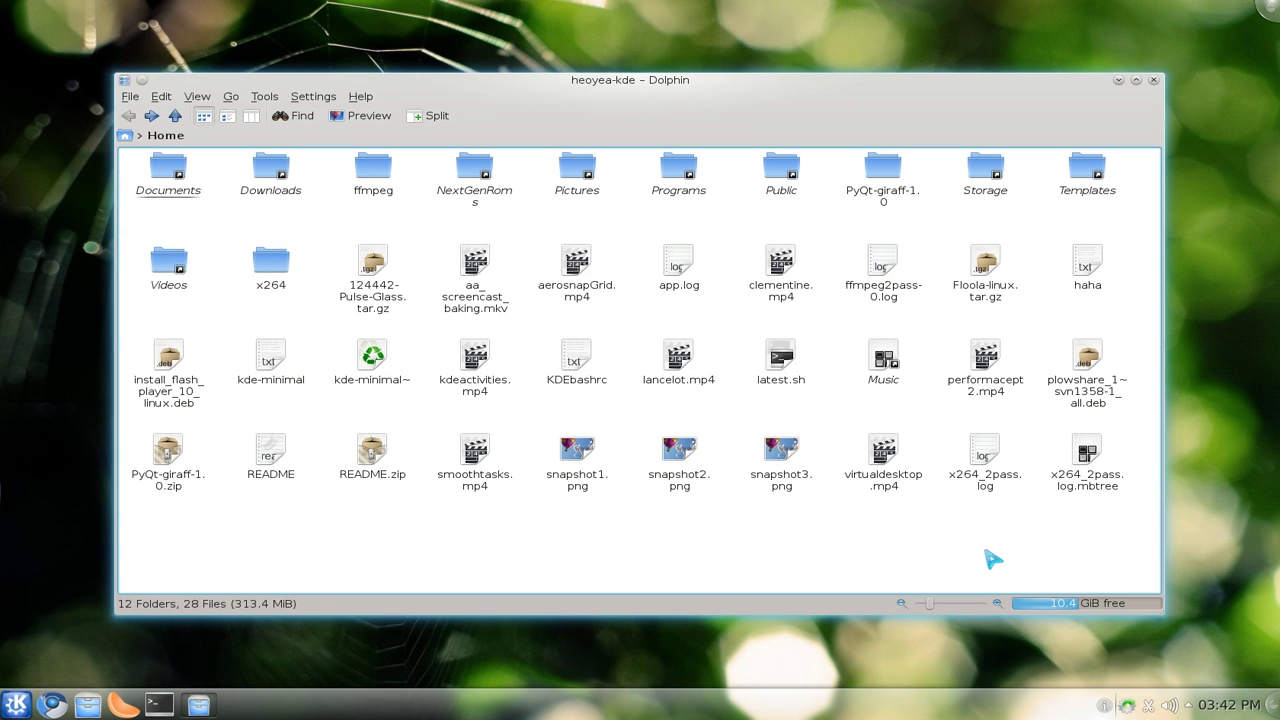
- Review the status bar options in the file manager's general preferences, and close the file manager
click(314, 97)
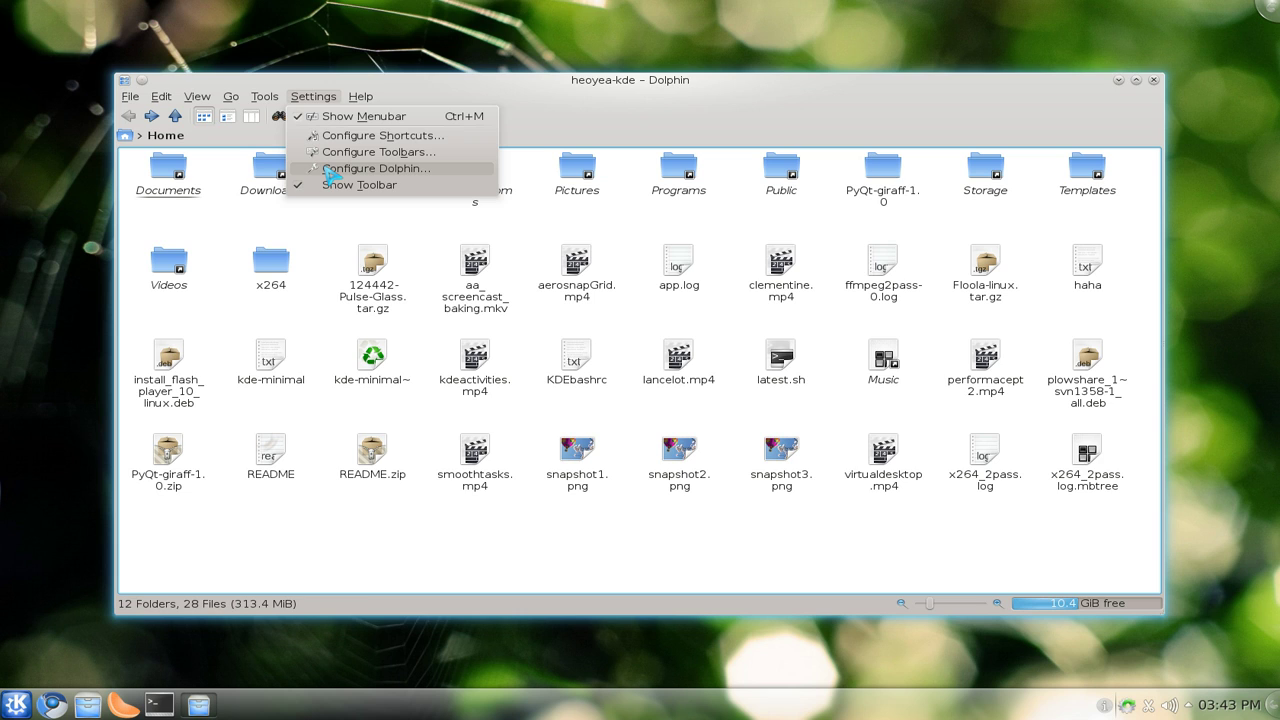
click(330, 170)
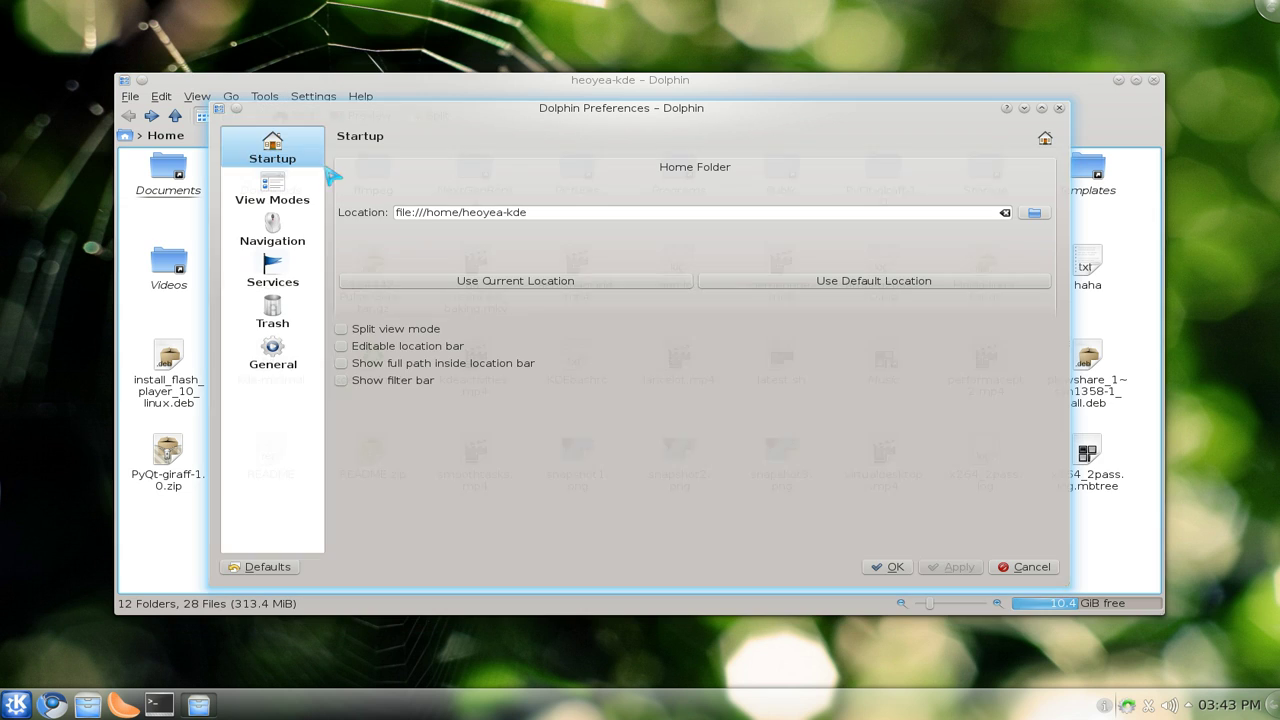
click(284, 370)
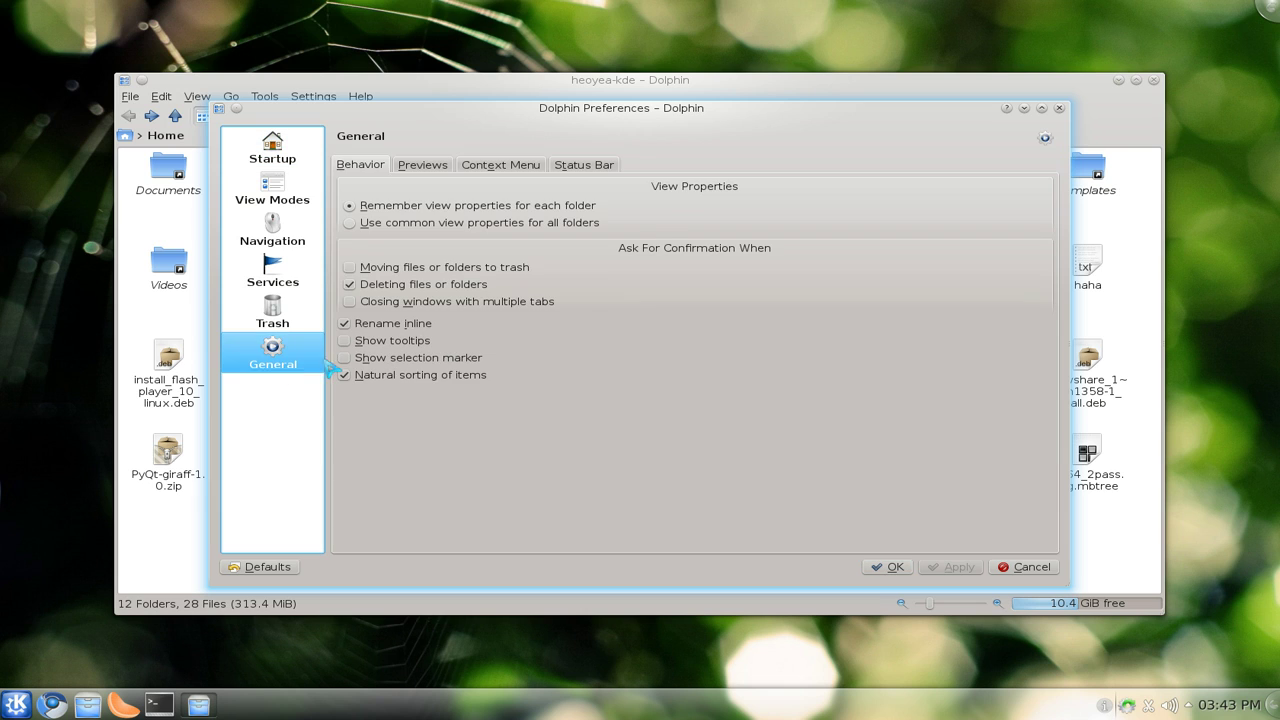
click(582, 166)
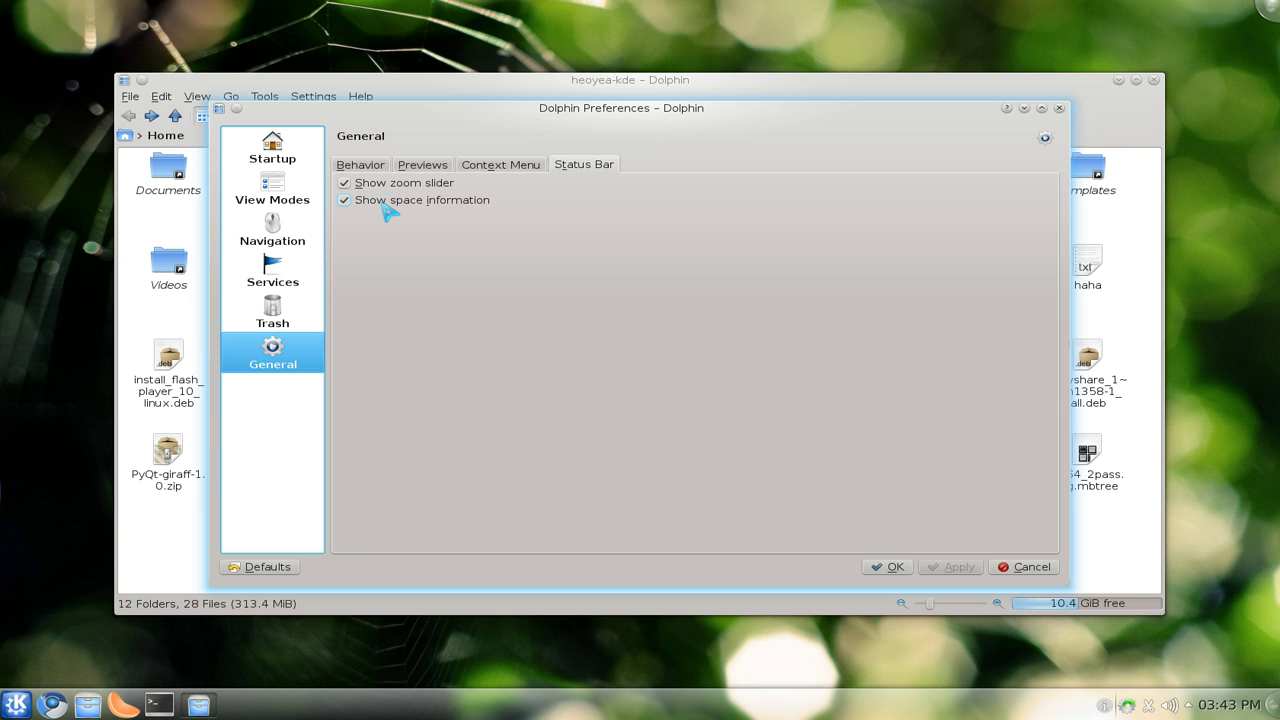
click(886, 567)
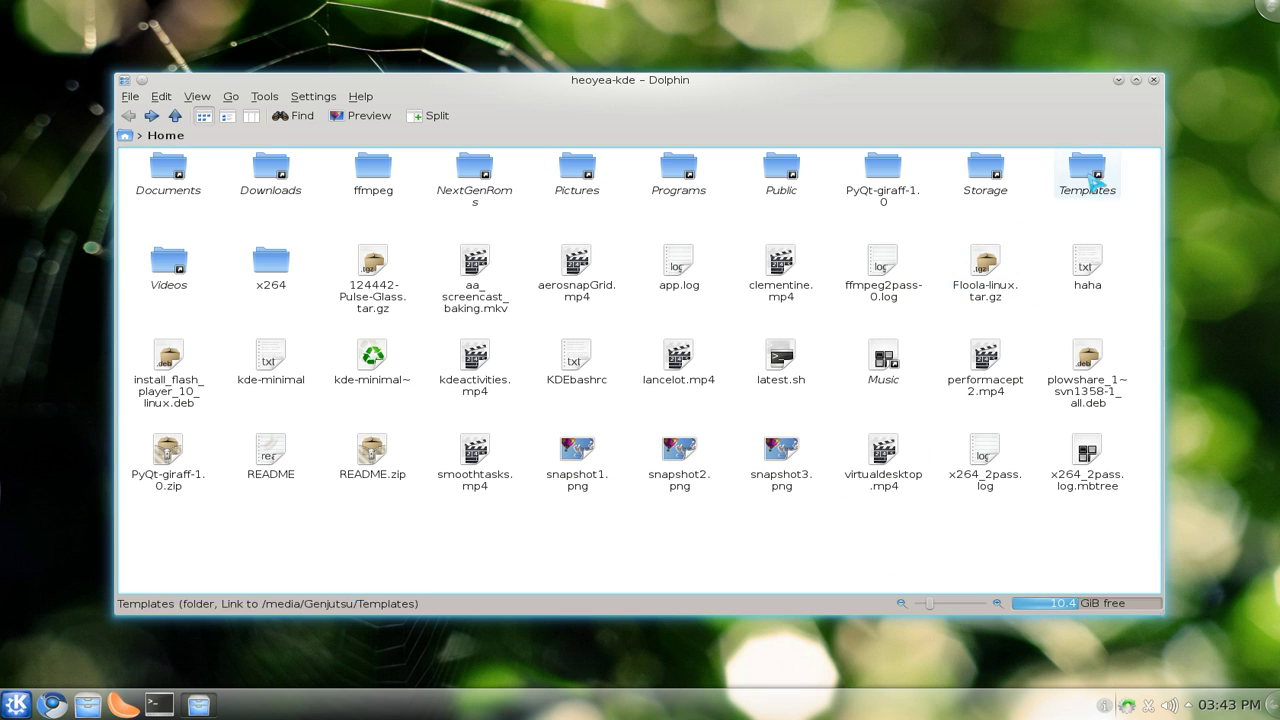
click(1153, 80)
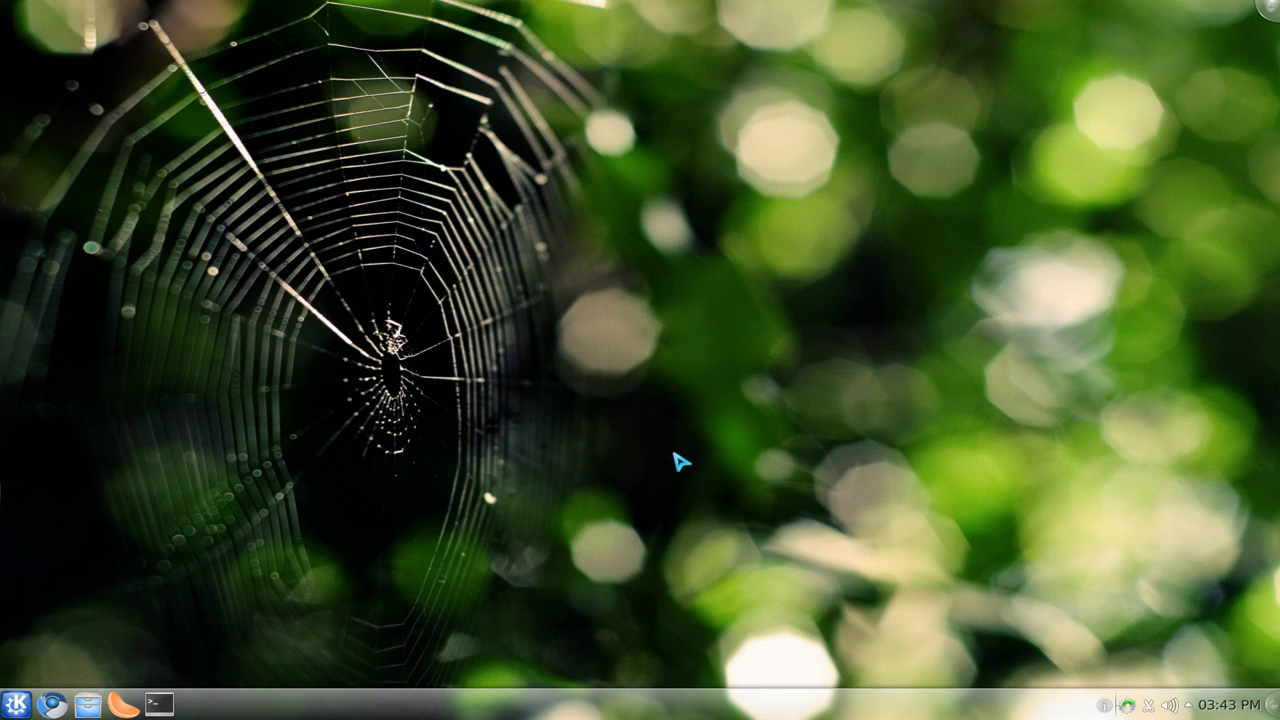
- Open System Settings through the command runner and show the Global Keyboard Shortcuts page
key(alt+F2)
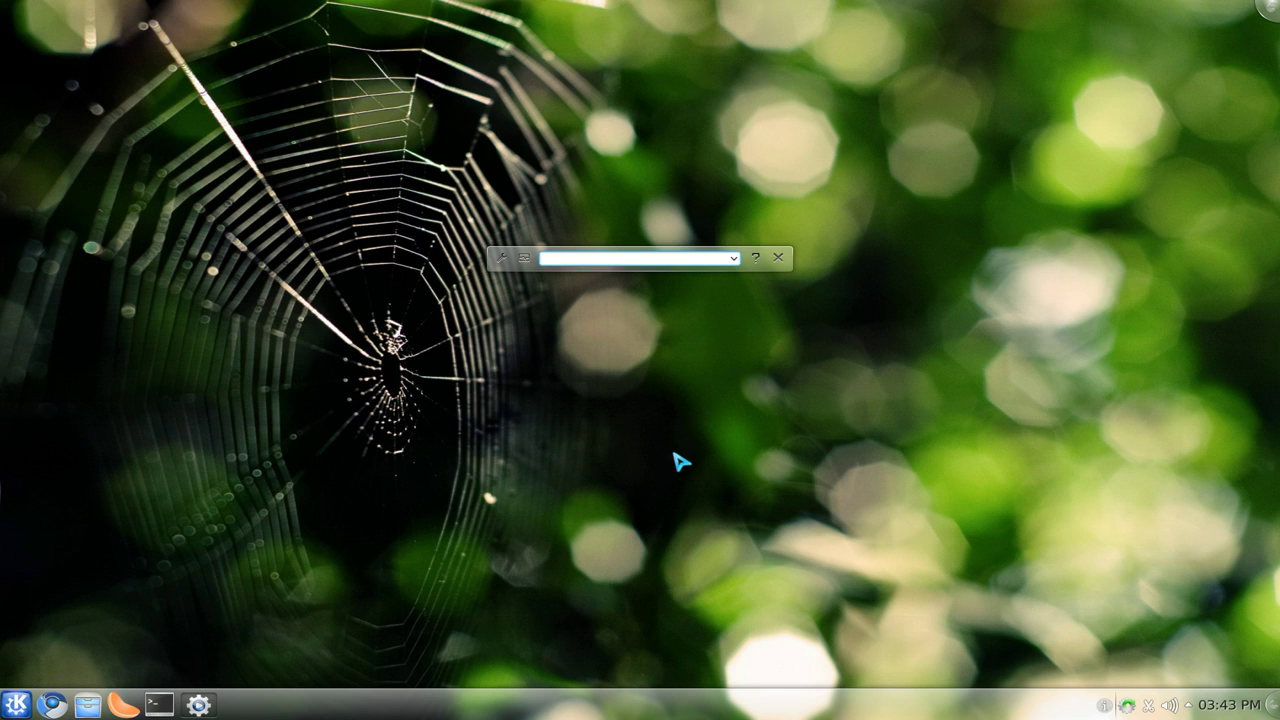
text(sett)
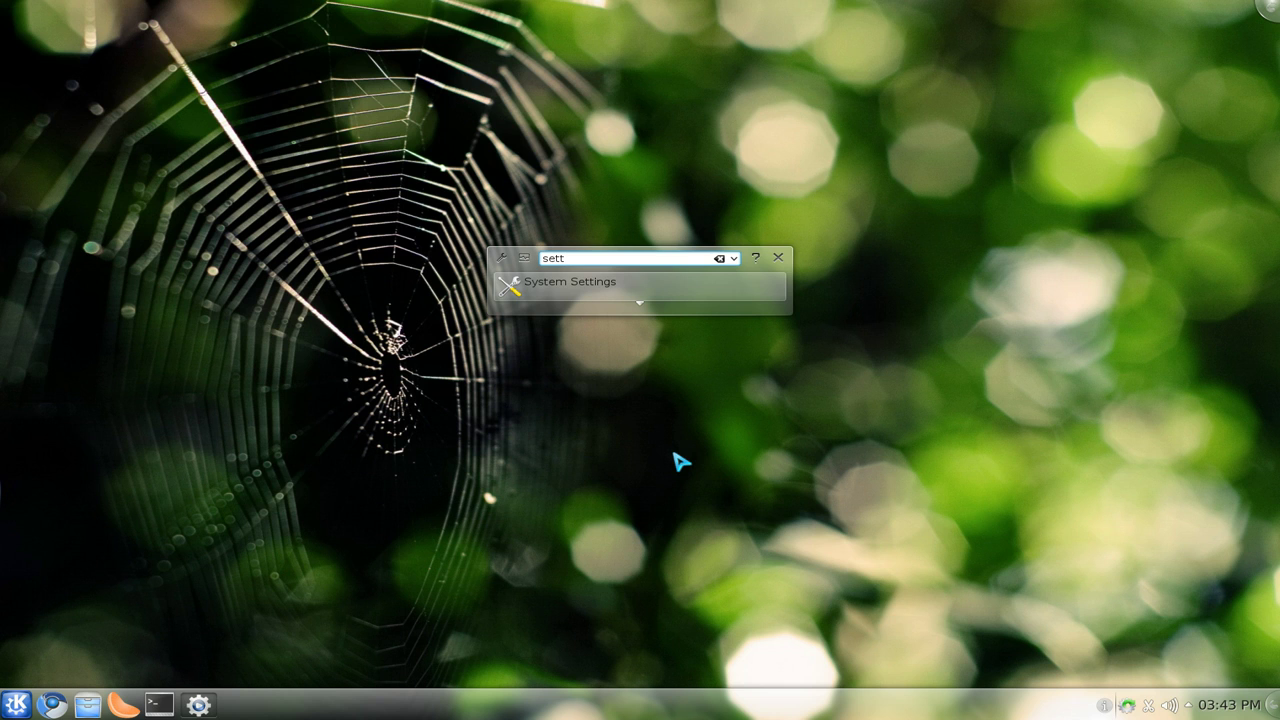
key(Return)
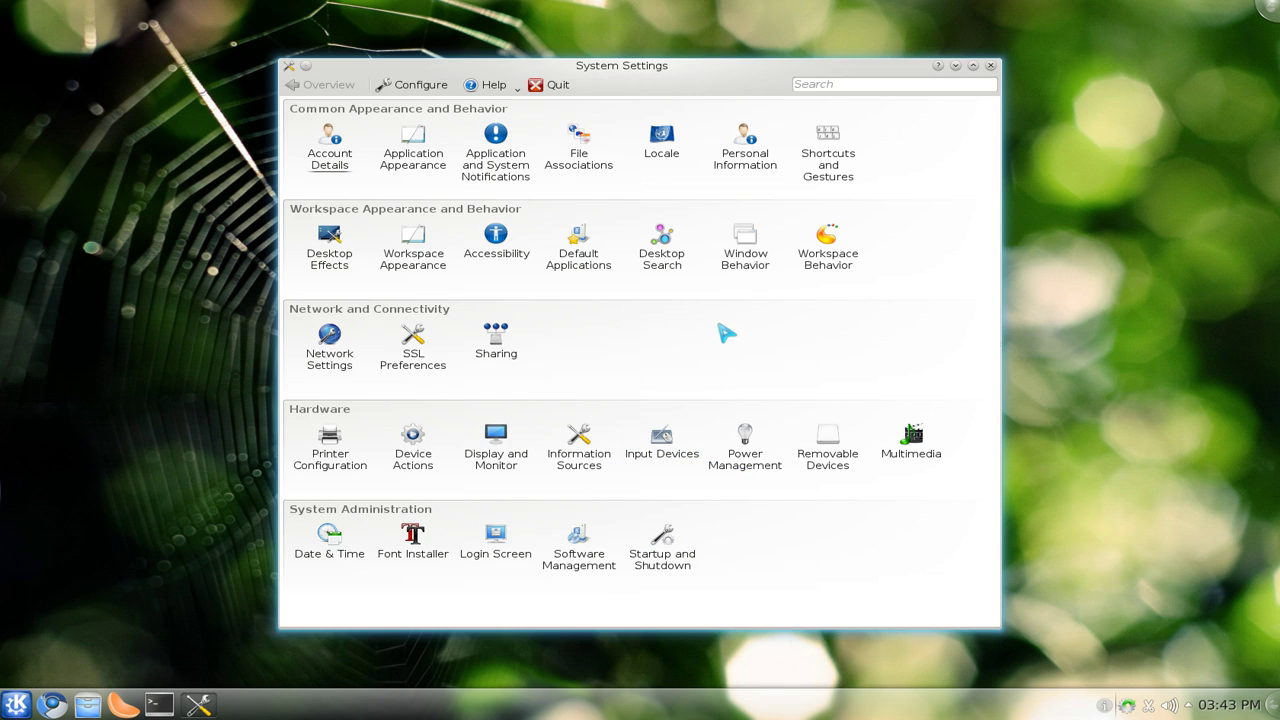
mouse_move(845, 176)
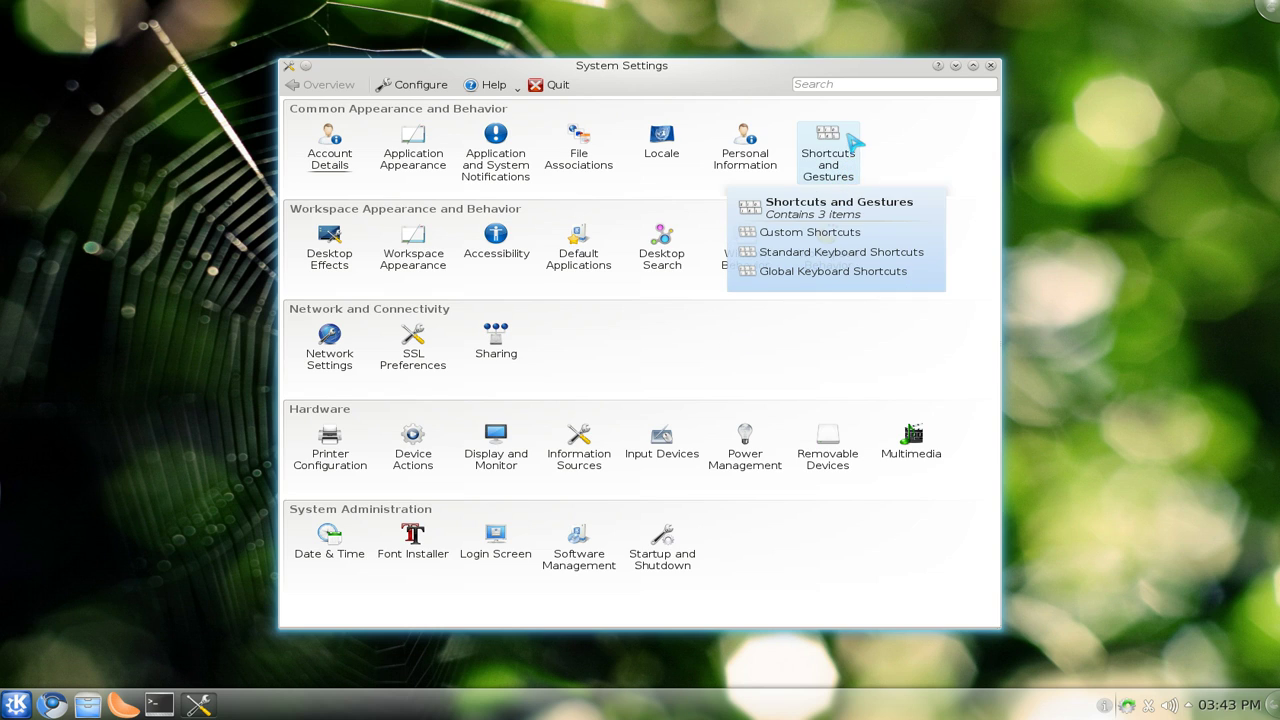
click(838, 160)
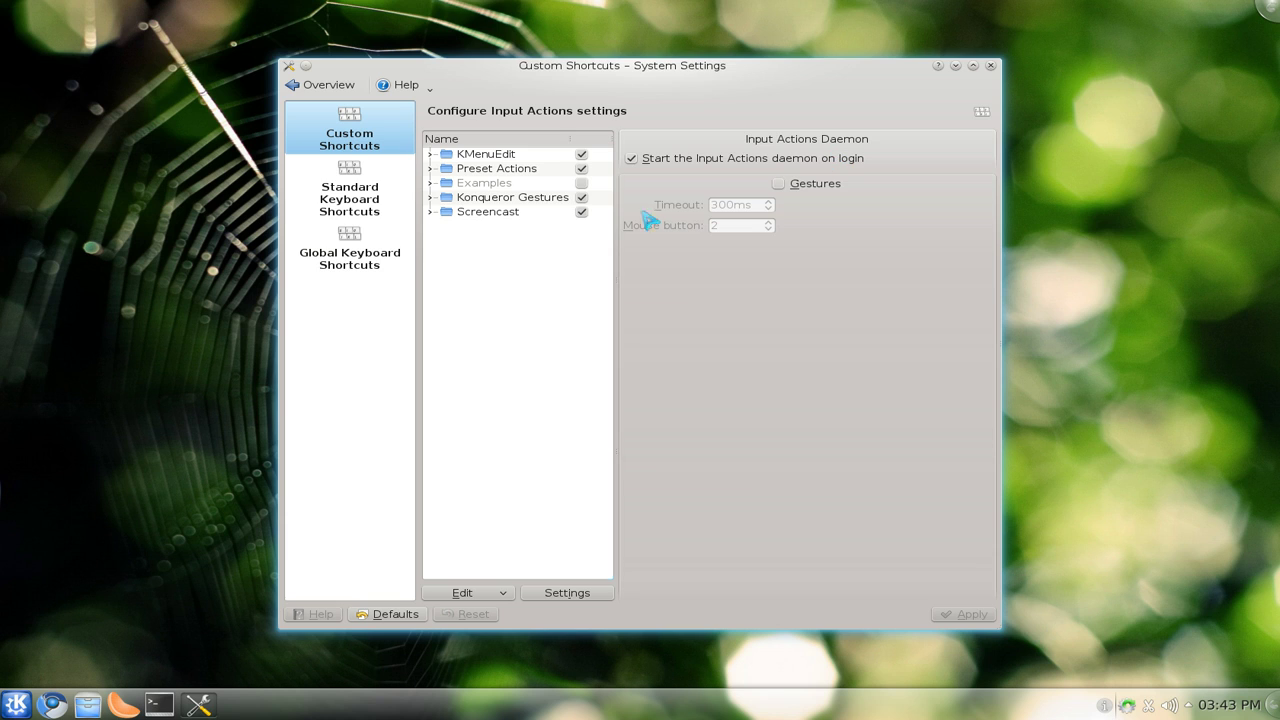
click(345, 268)
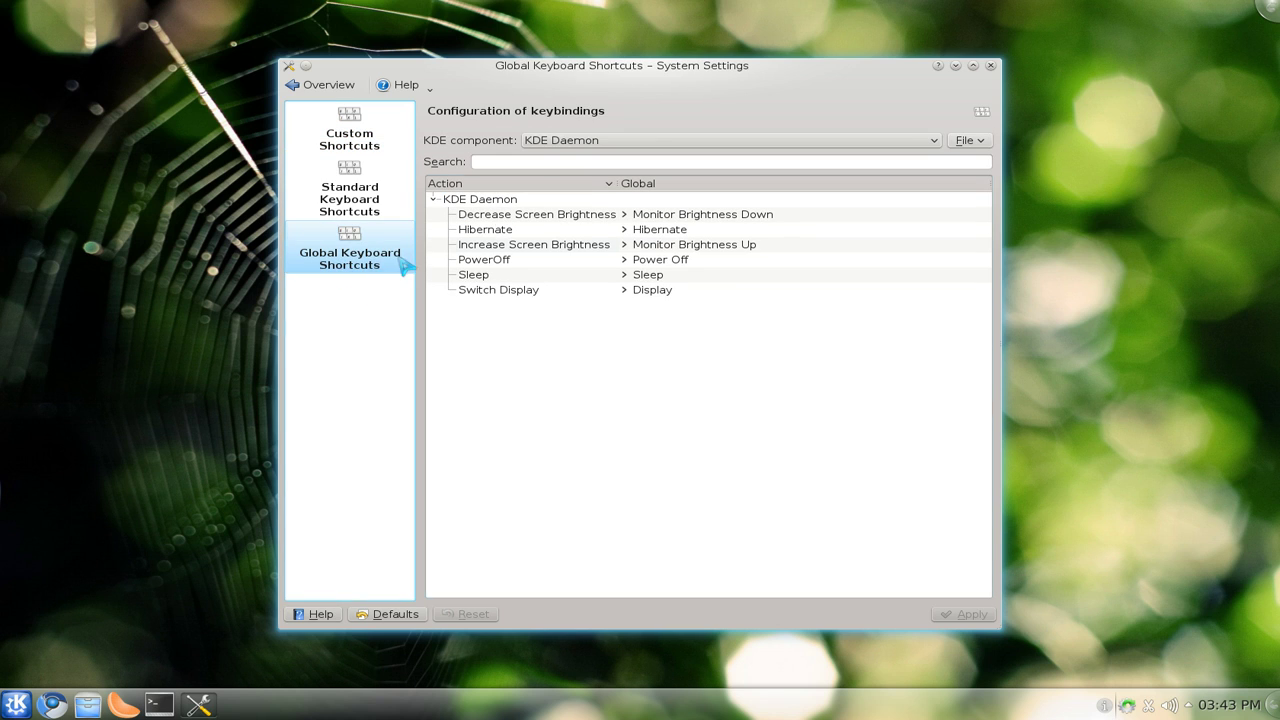
- Set the custom global shortcut for Run Command in the Run Command Interface component to Ctrl+Space
click(565, 144)
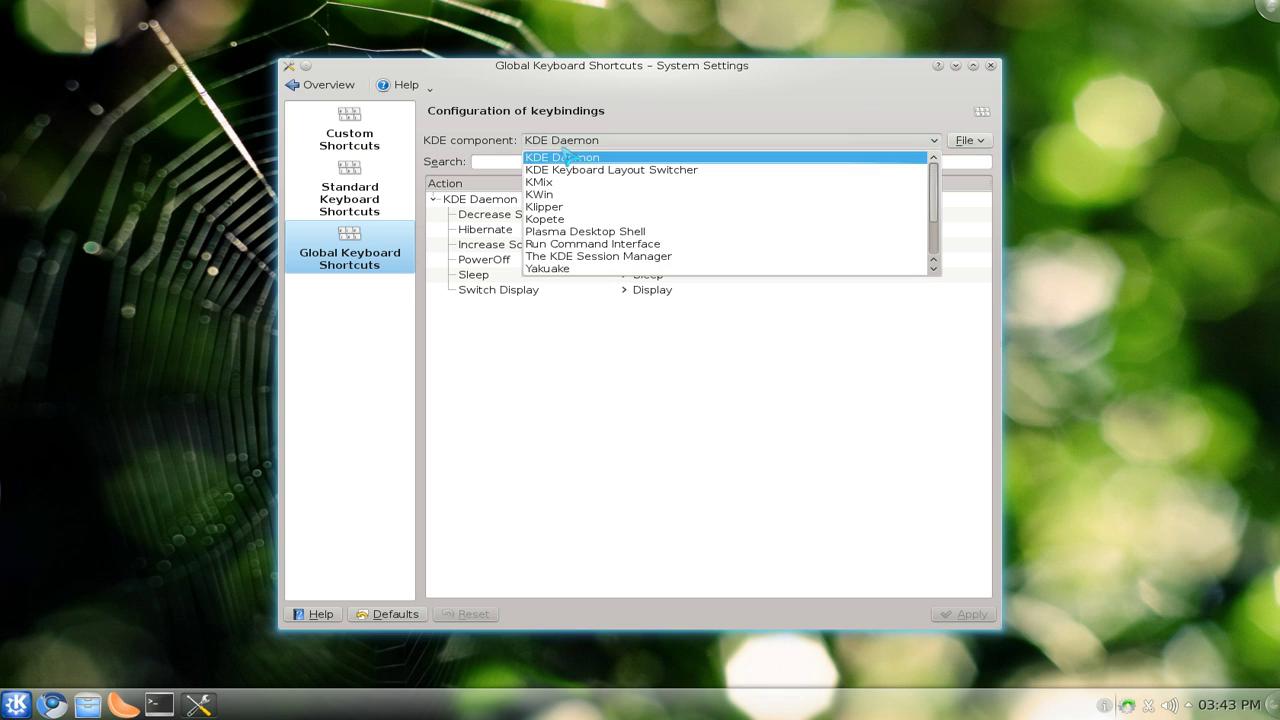
click(590, 244)
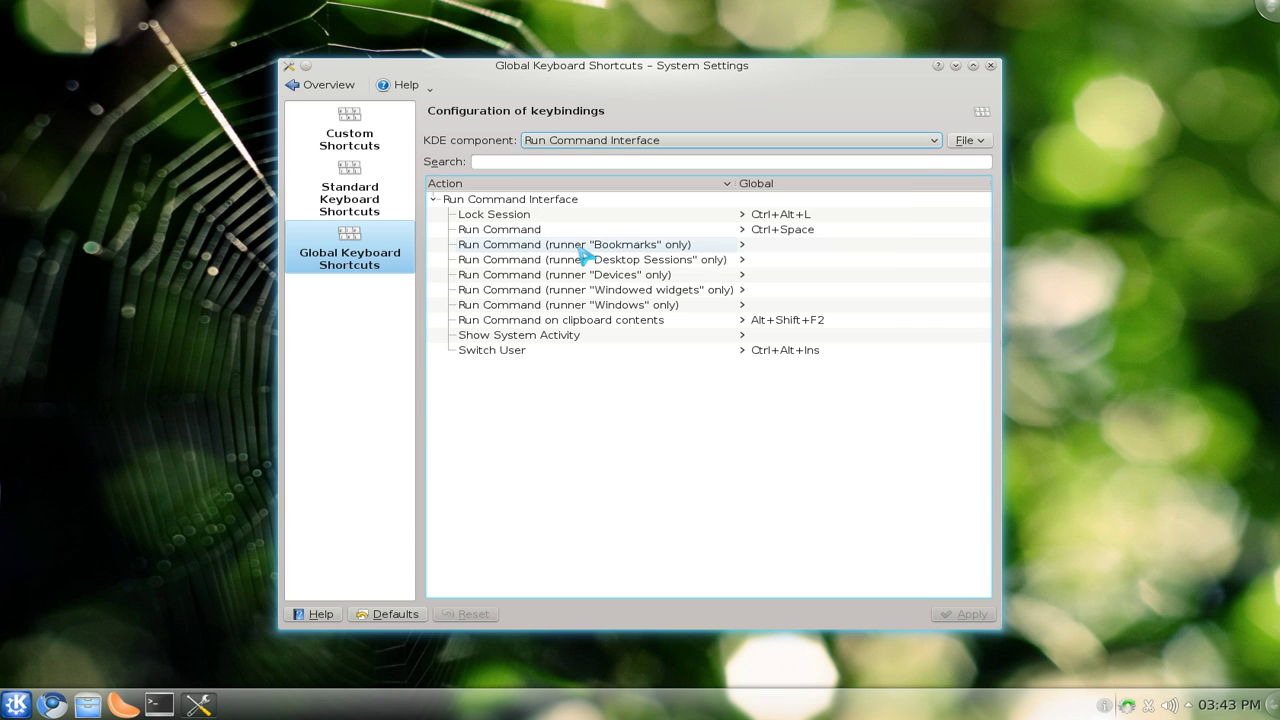
click(524, 231)
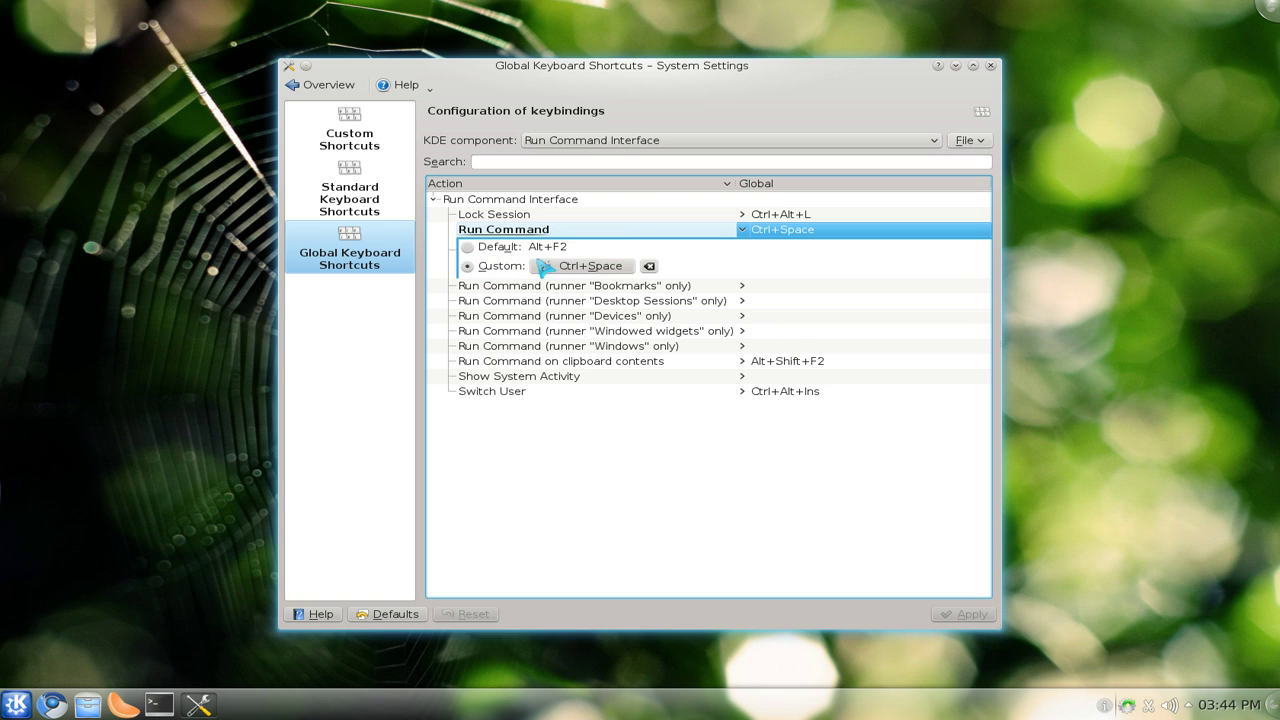
click(595, 273)
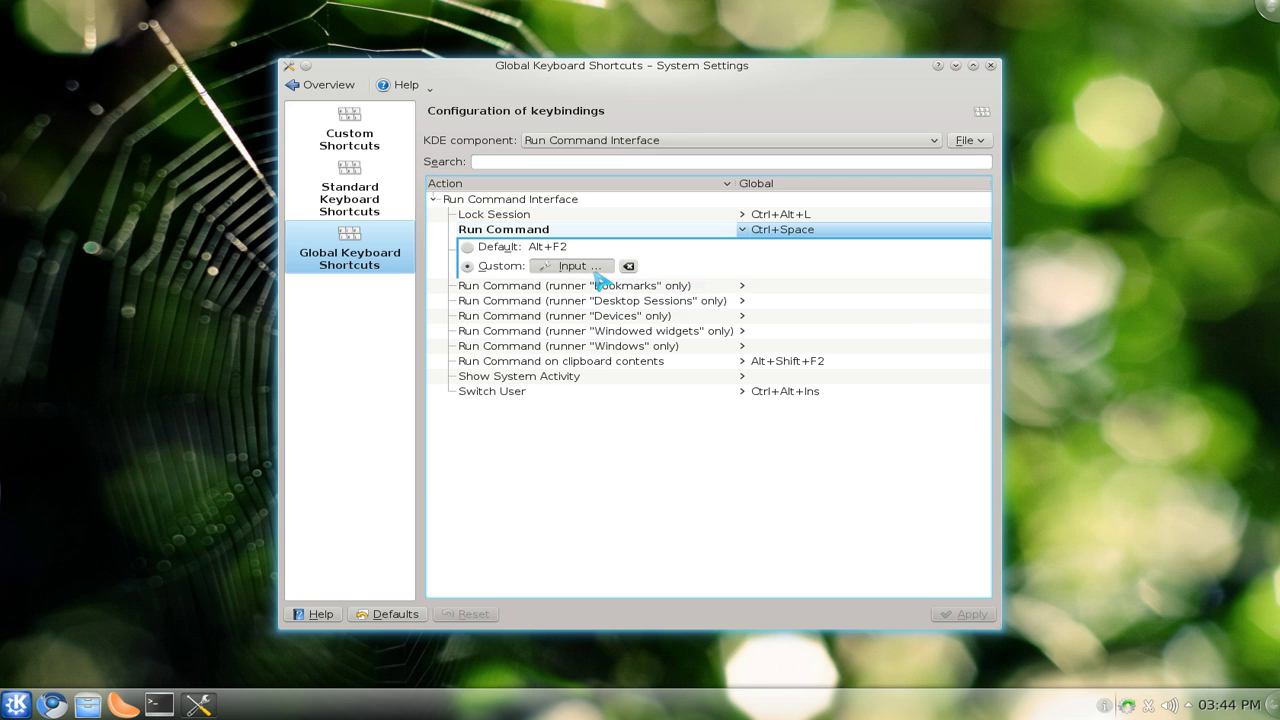
key(ctrl+space)
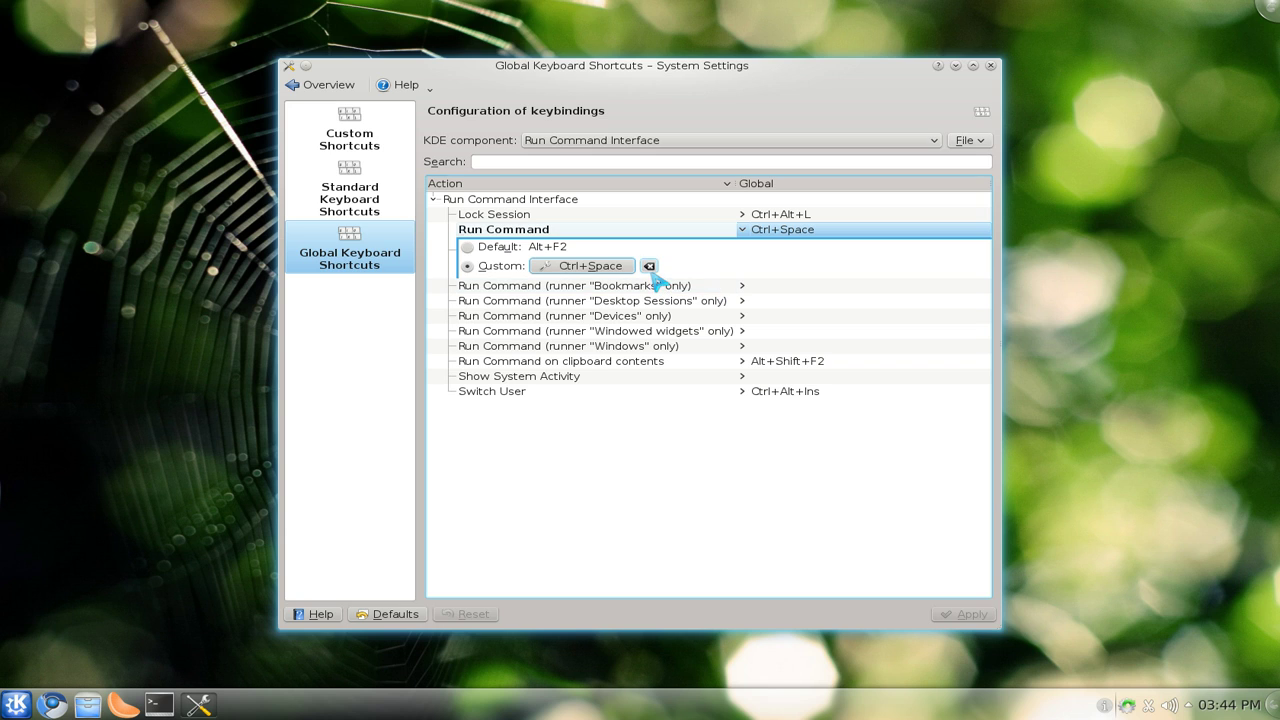
key(ctrl)
key(ctrl+space)
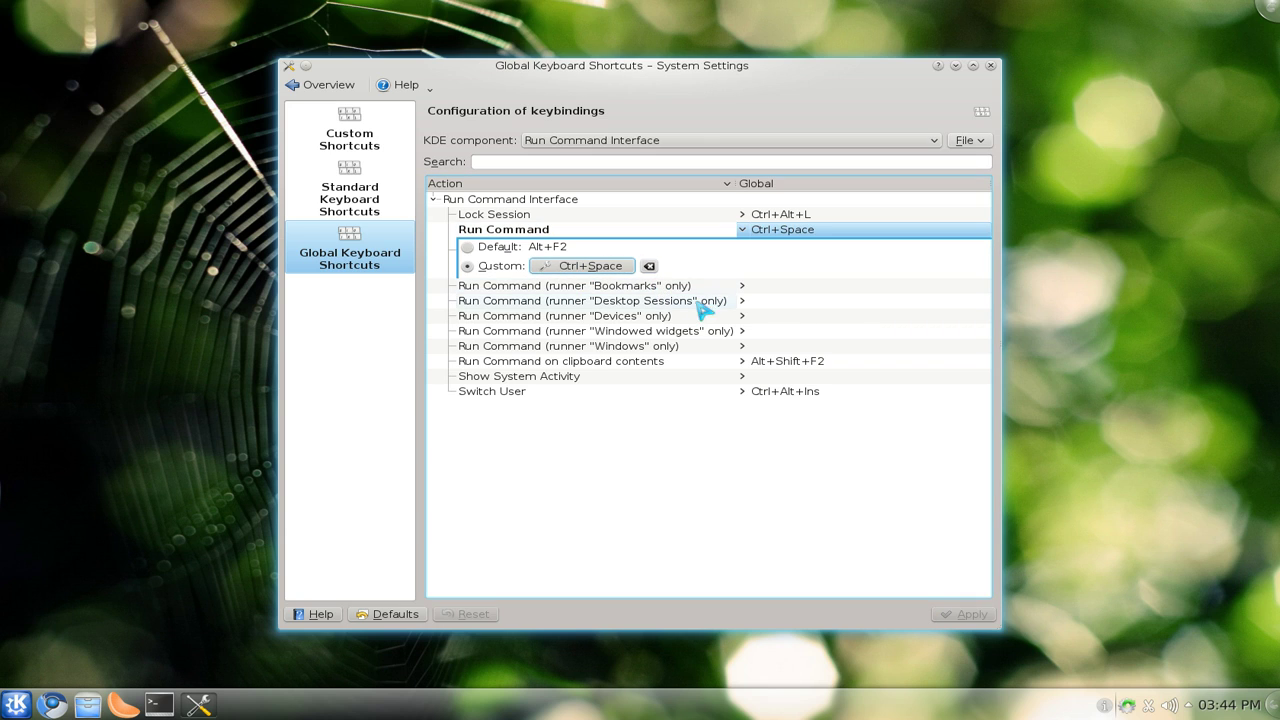
click(846, 236)
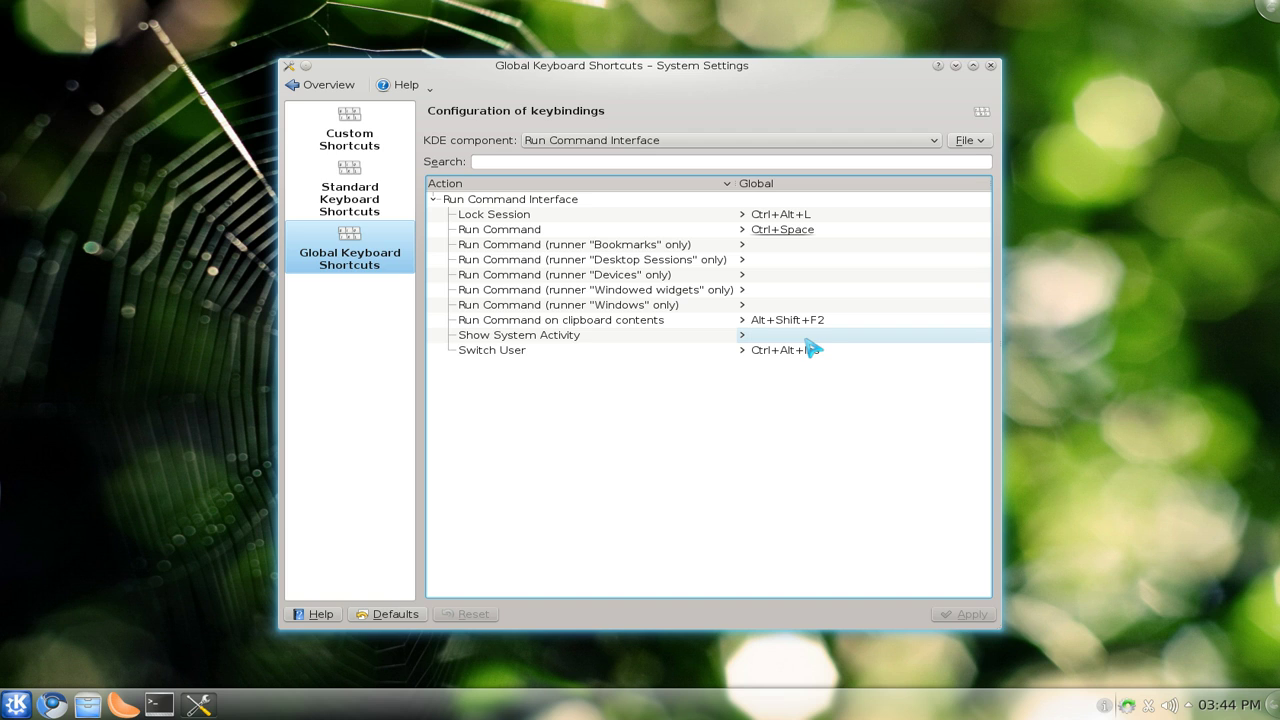
- Delete the Screencast group from the custom shortcuts
click(368, 143)
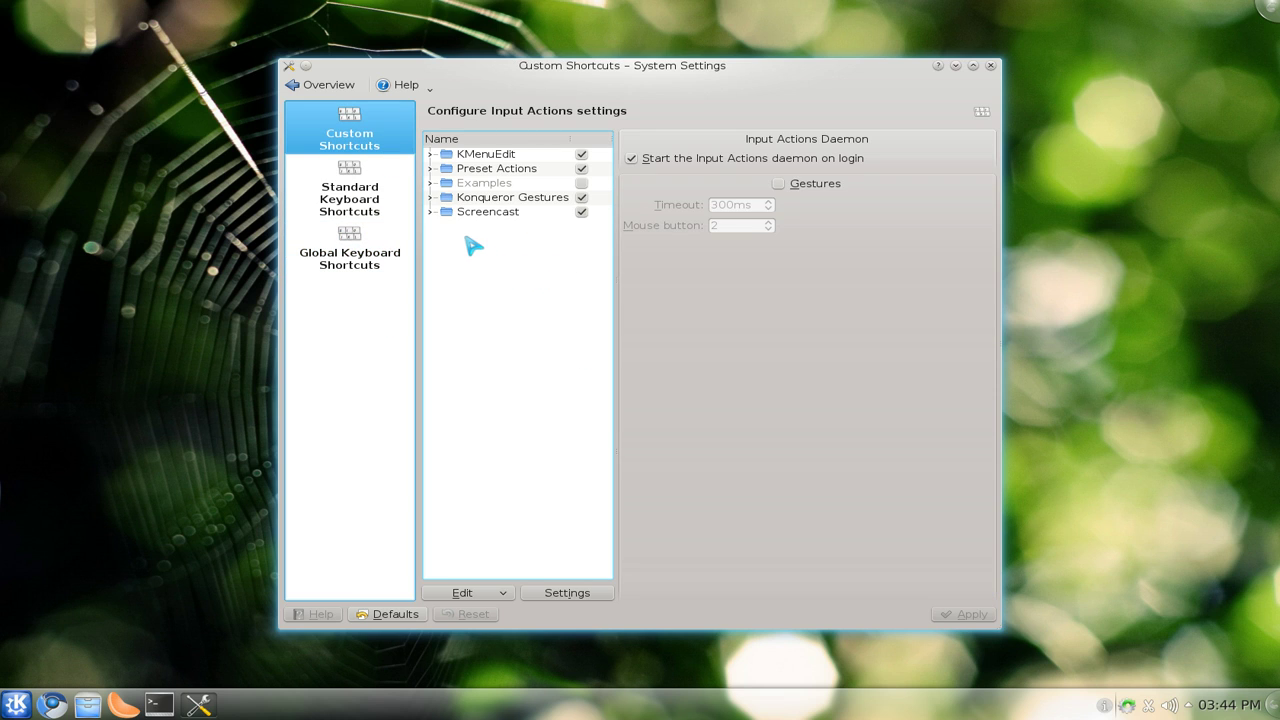
click(482, 212)
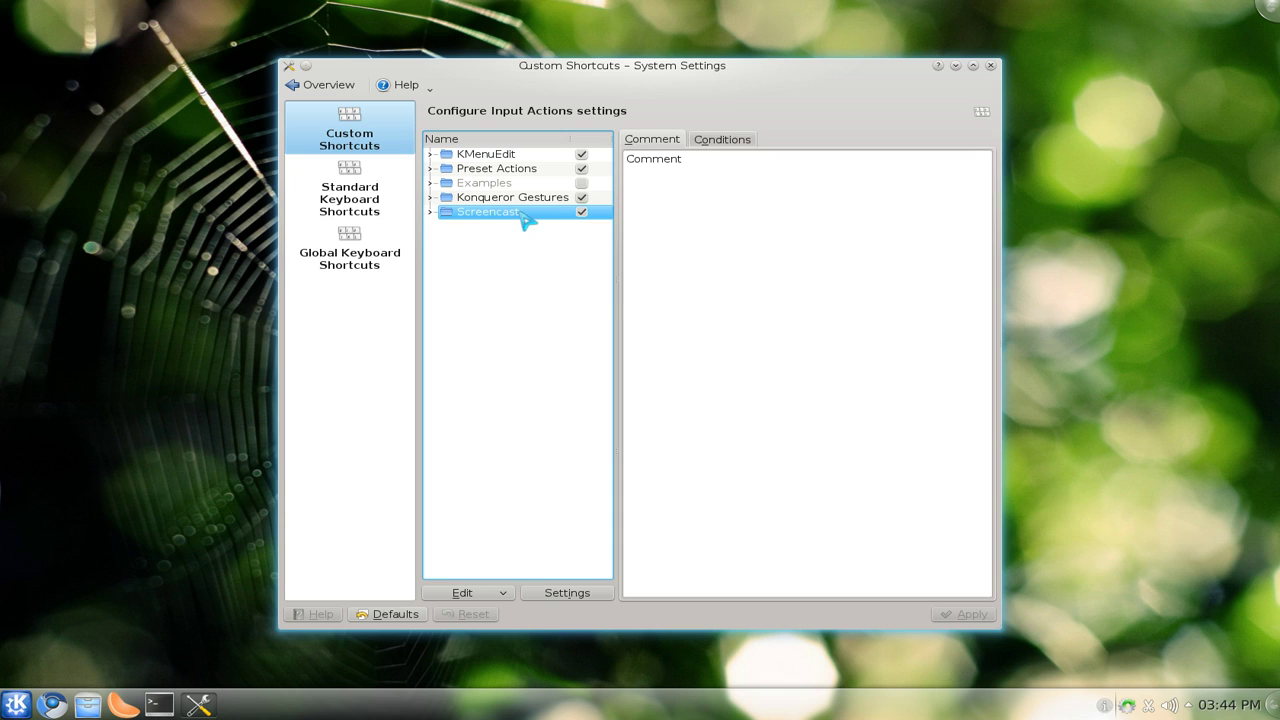
right_click(522, 214)
click(553, 256)
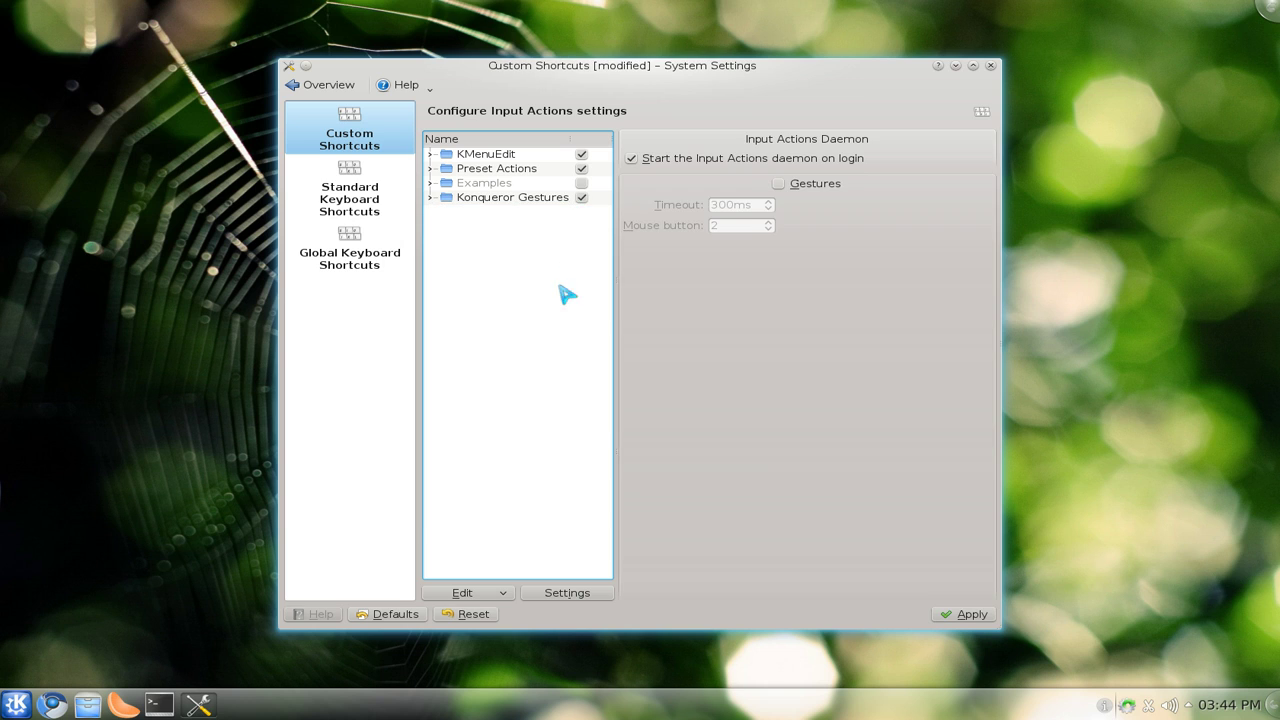
- Create a new custom shortcut group named Youtube
right_click(494, 249)
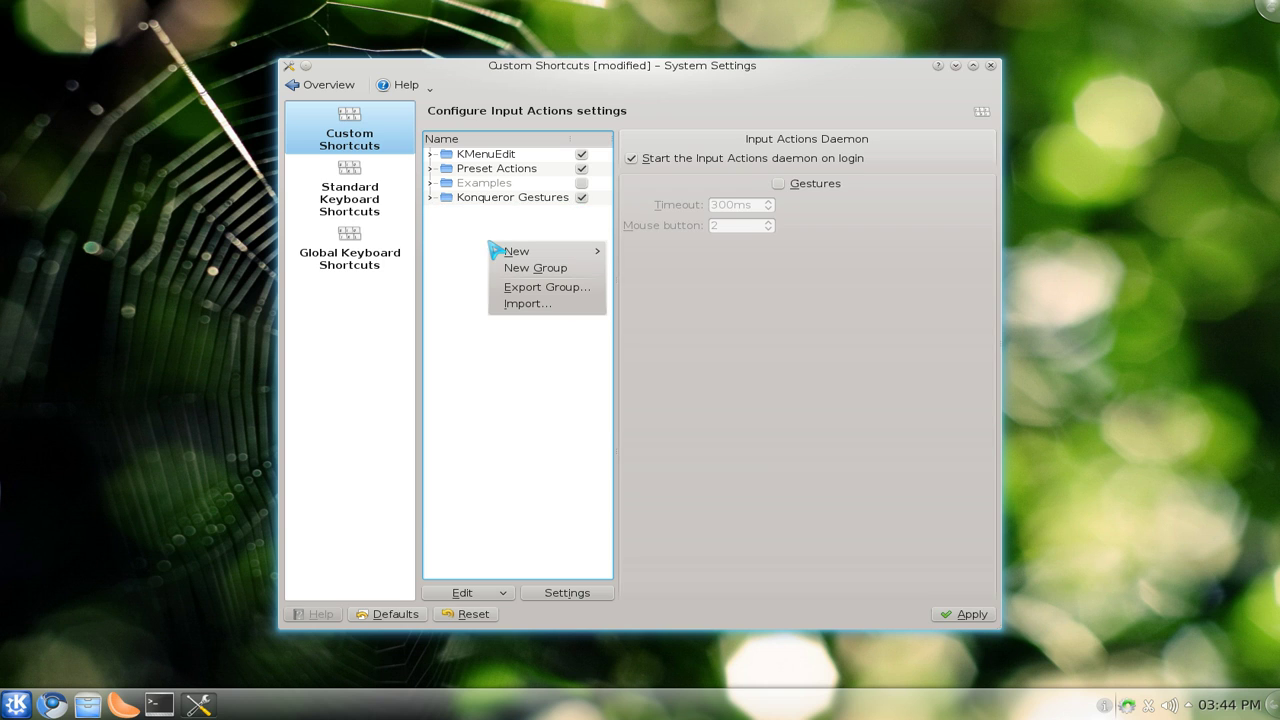
mouse_move(500, 252)
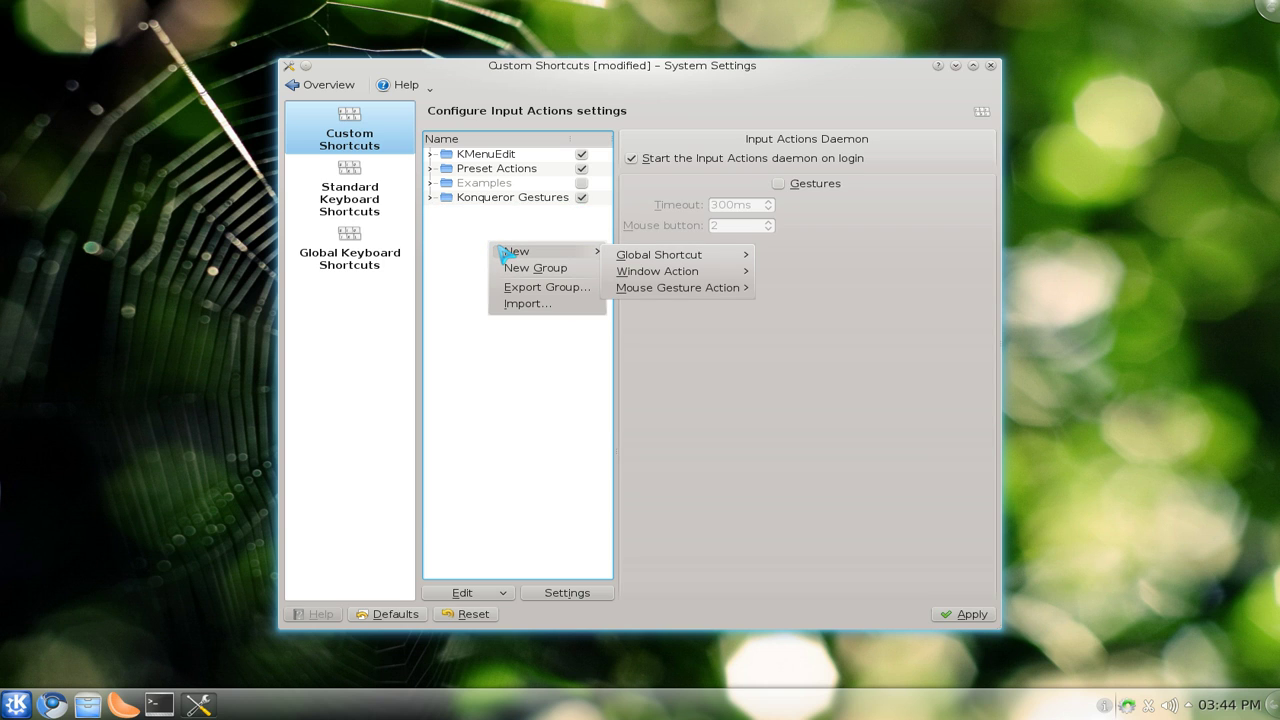
click(524, 272)
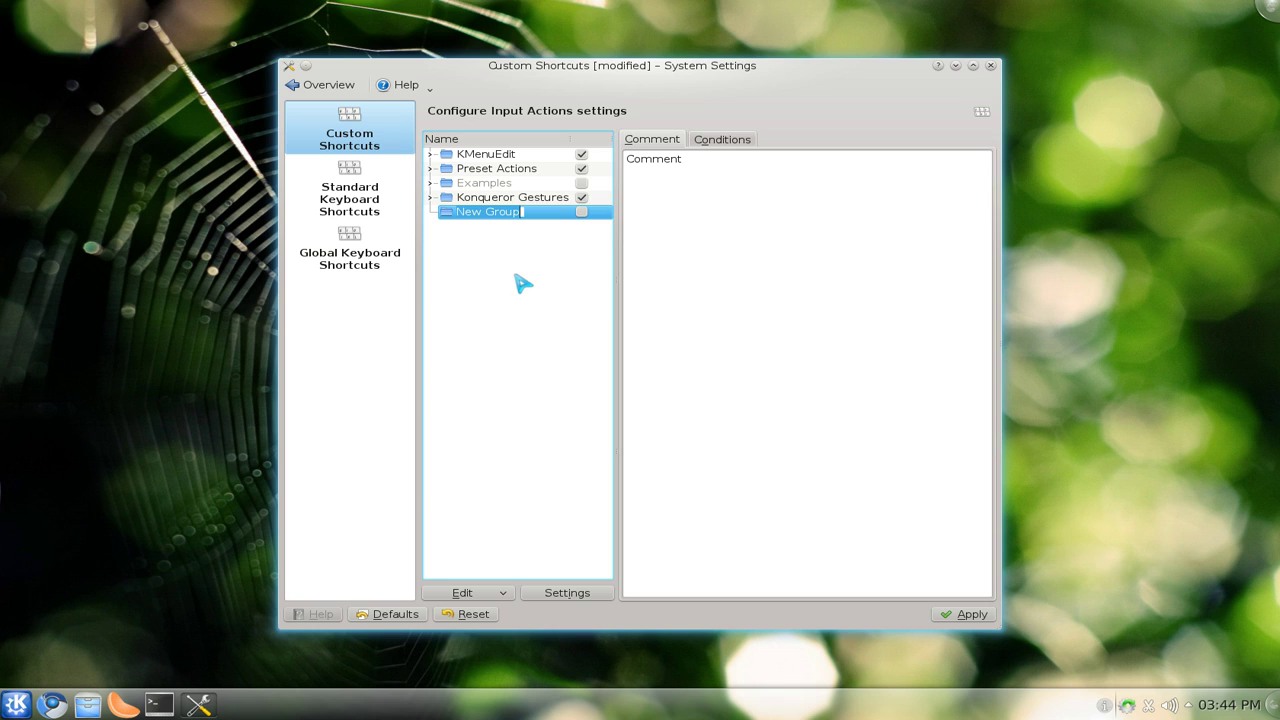
text(Youtube)
key(Return)
- Add a Command/URL global shortcut named System Monitor inside the Youtube group
right_click(503, 214)
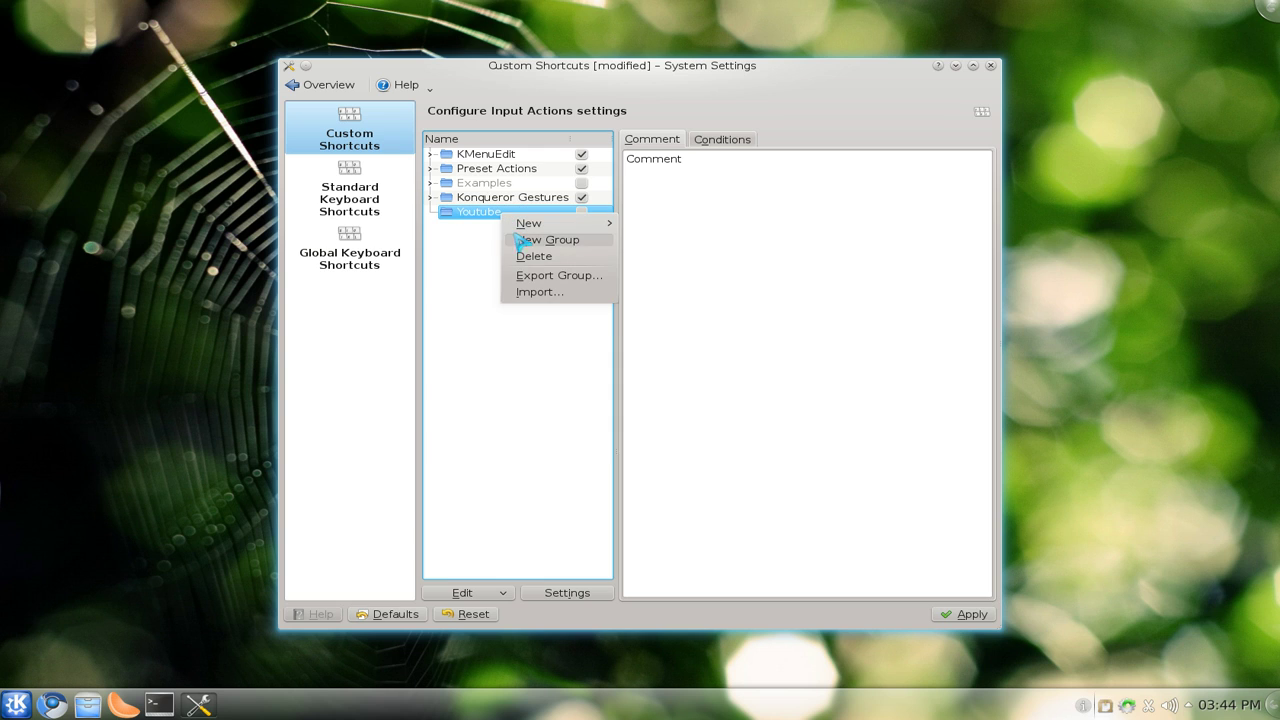
mouse_move(588, 228)
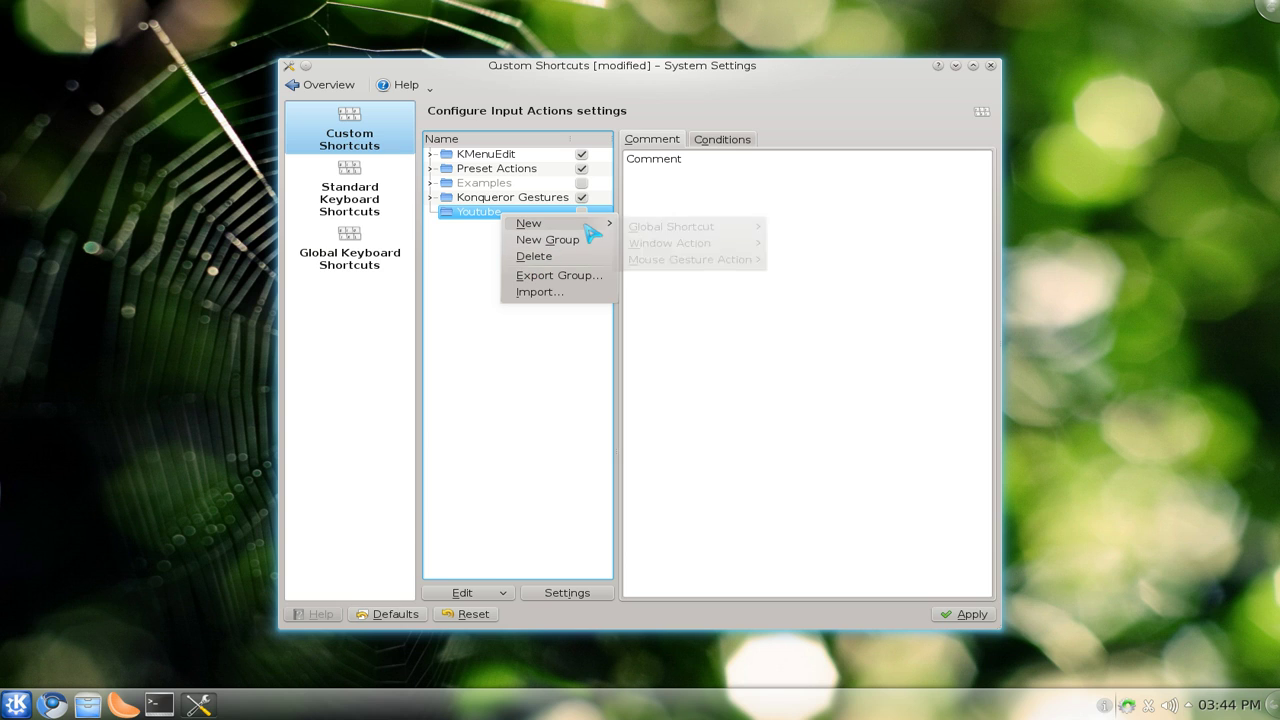
mouse_move(697, 232)
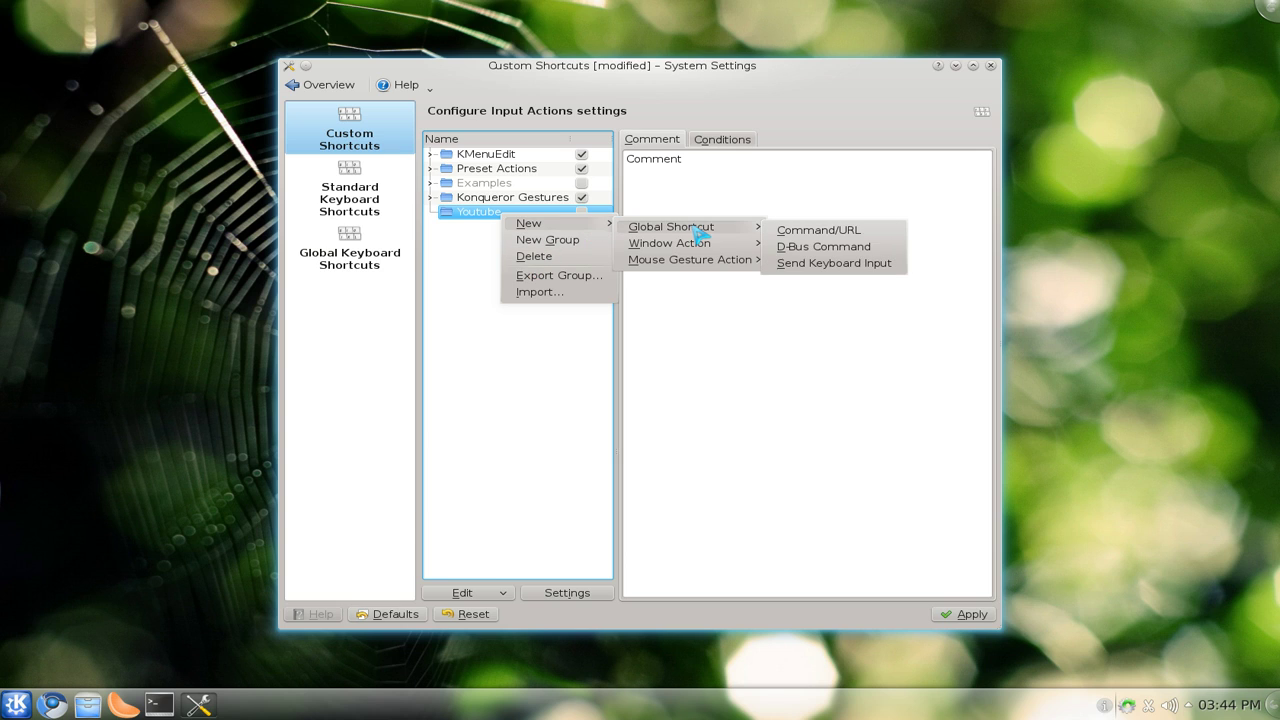
click(783, 235)
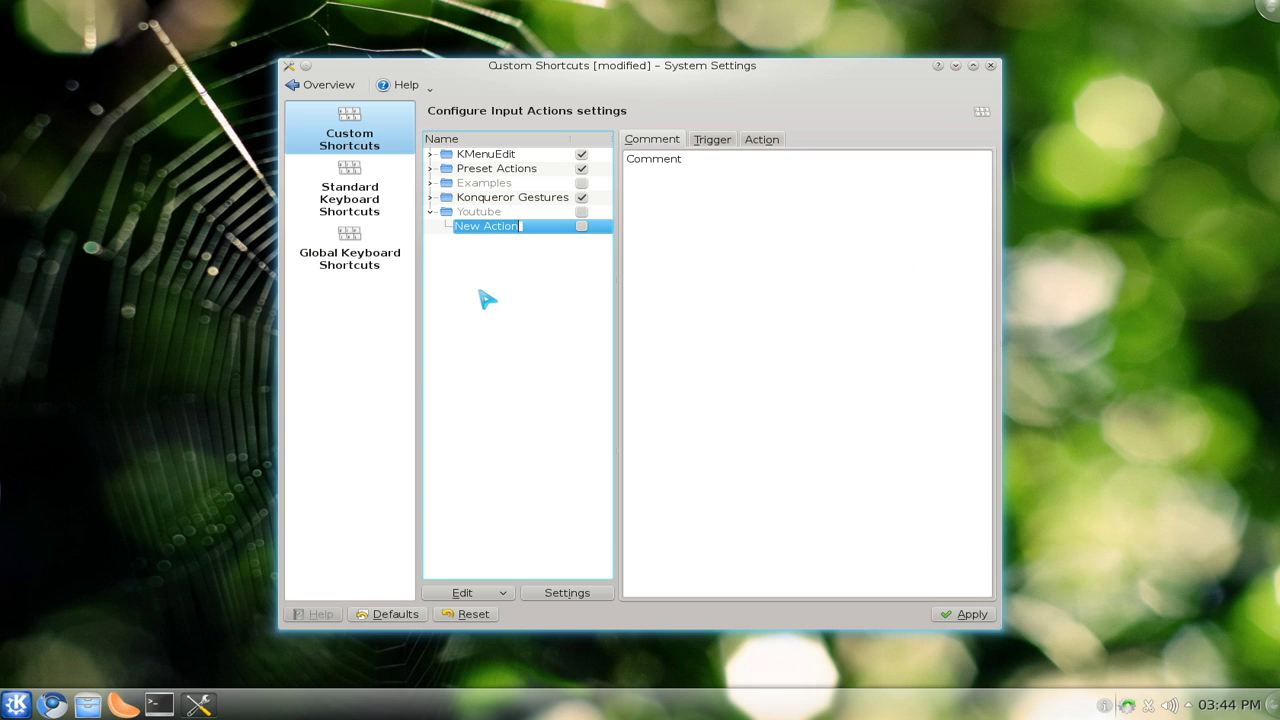
text(System Monitor)
key(Return)
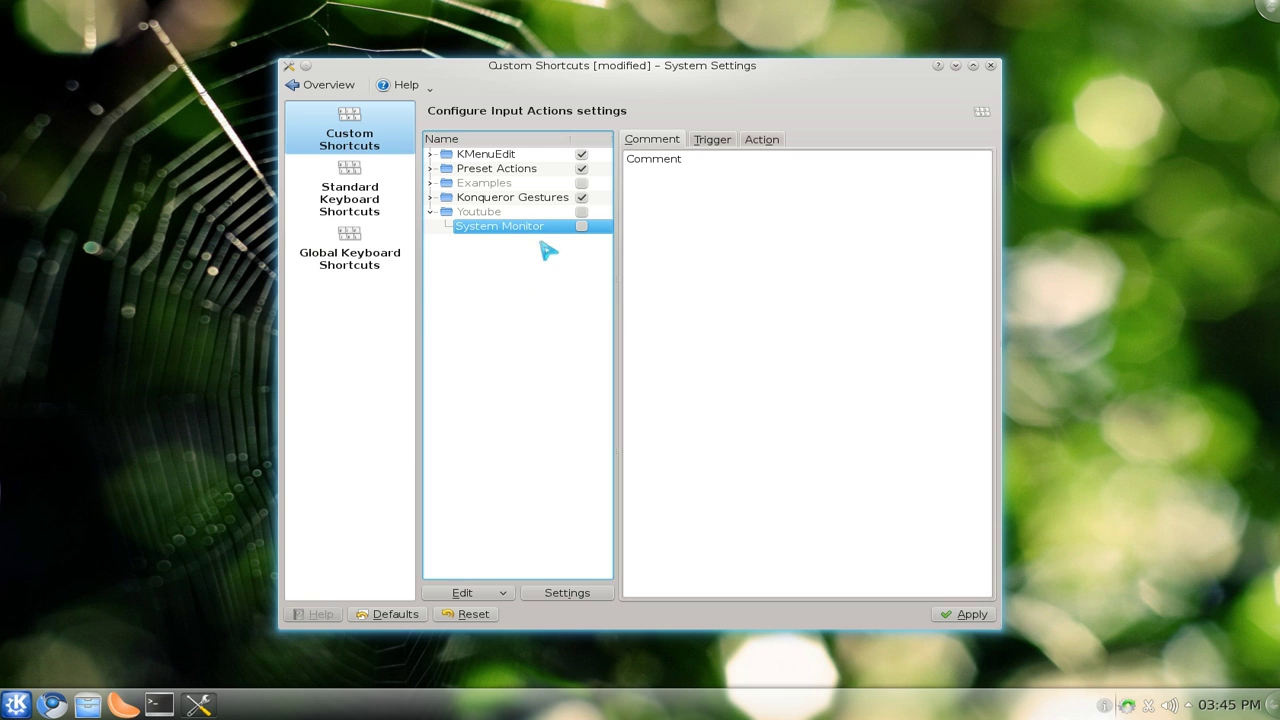
- Enable the Youtube group and set the System Monitor action's command to ksysguard
click(582, 213)
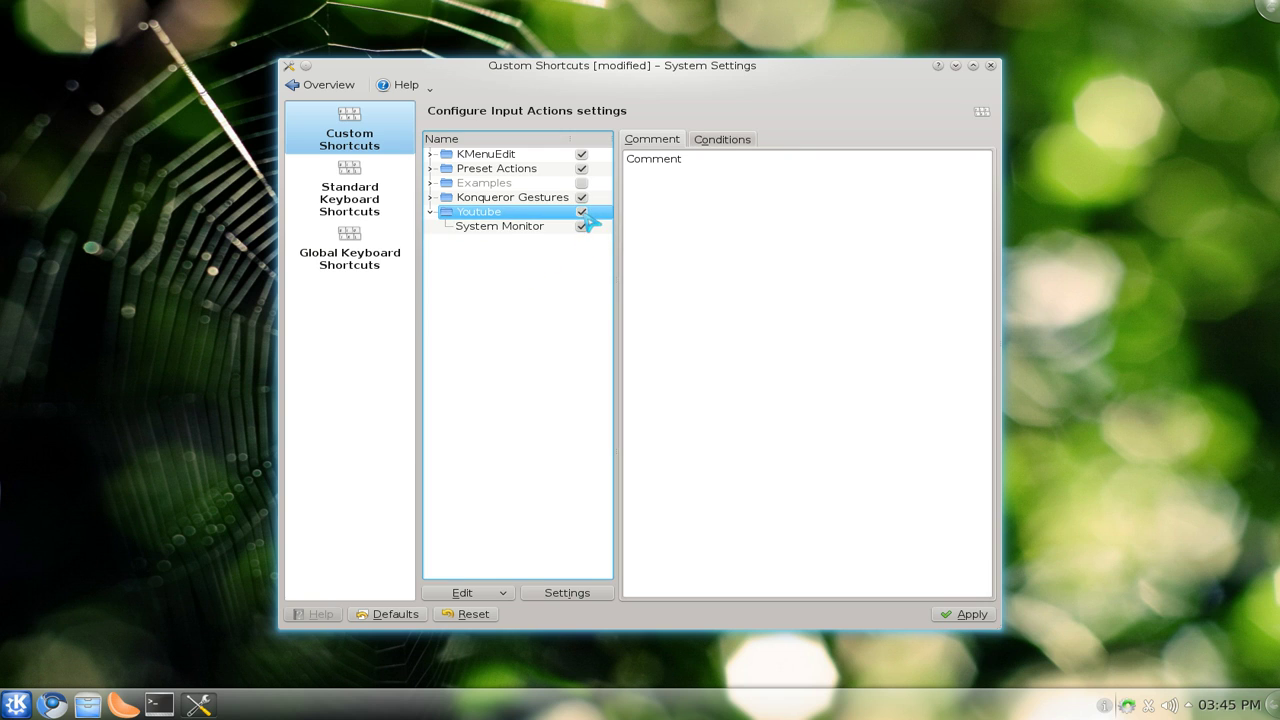
click(581, 212)
click(522, 228)
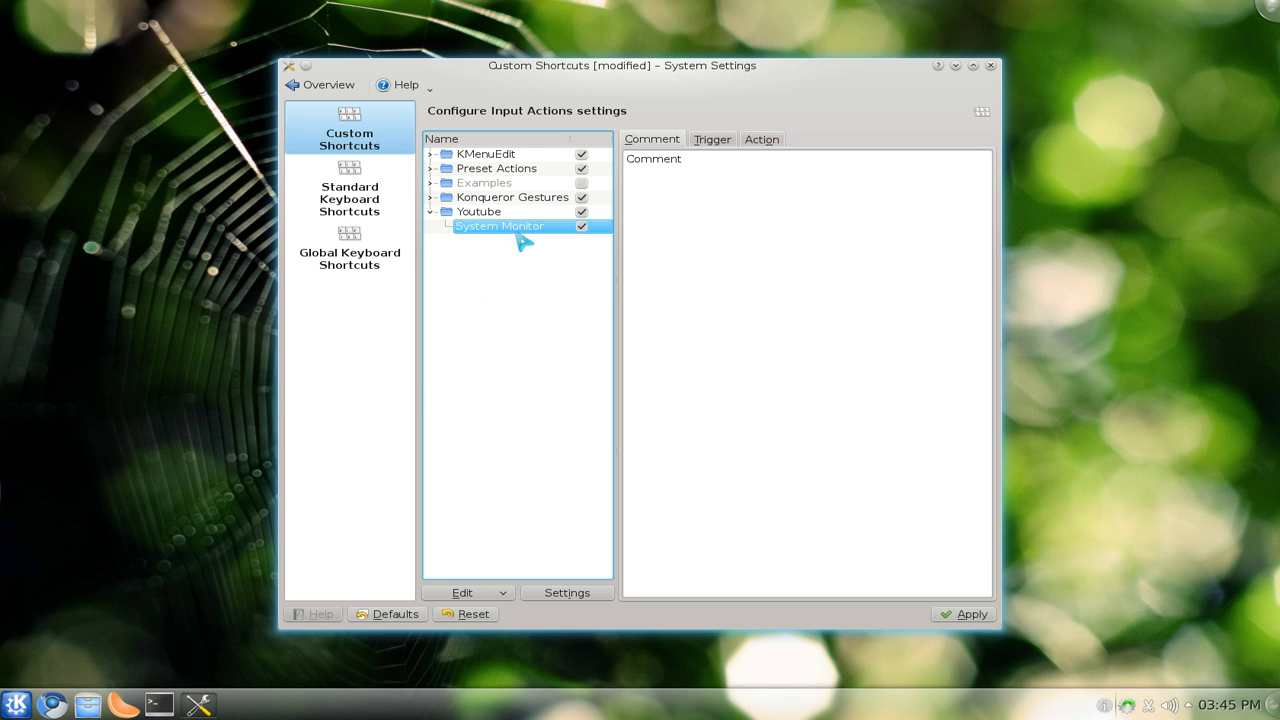
click(764, 141)
click(768, 158)
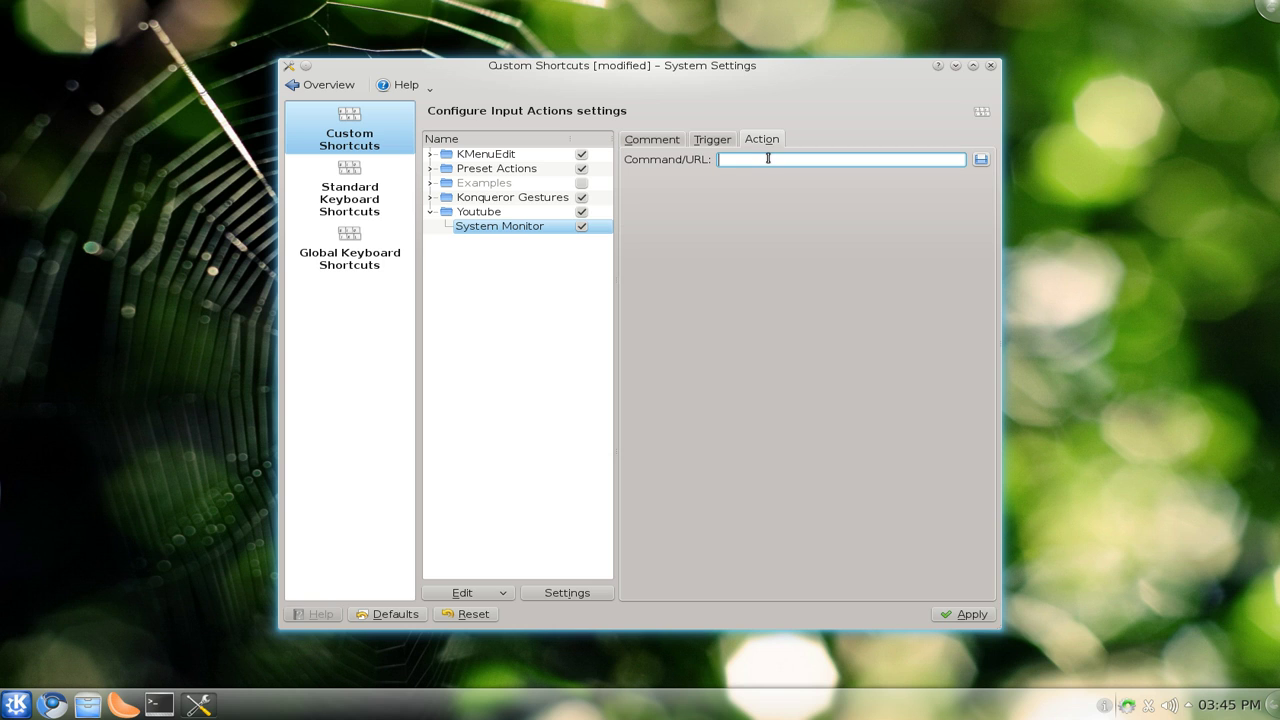
text(ksysguard)
- Assign Ctrl+Esc as the System Monitor trigger despite the conflict with the standard Close action, and apply the custom shortcuts
click(712, 142)
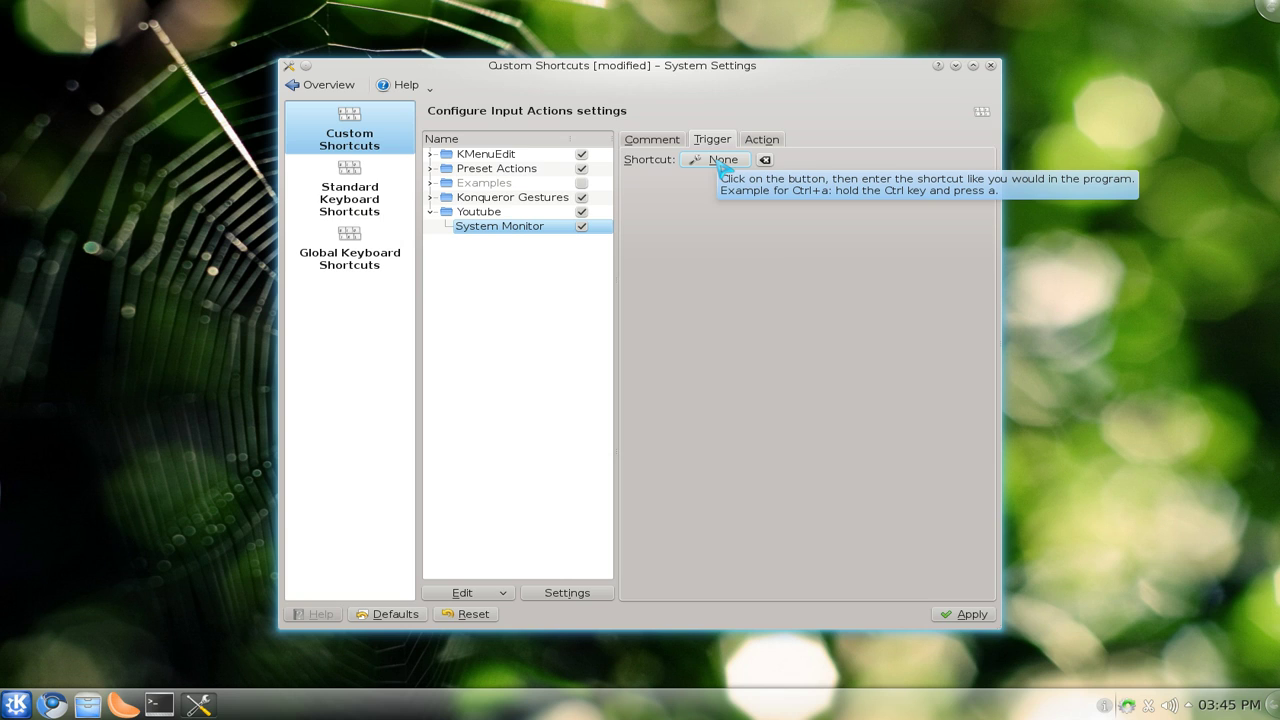
click(720, 163)
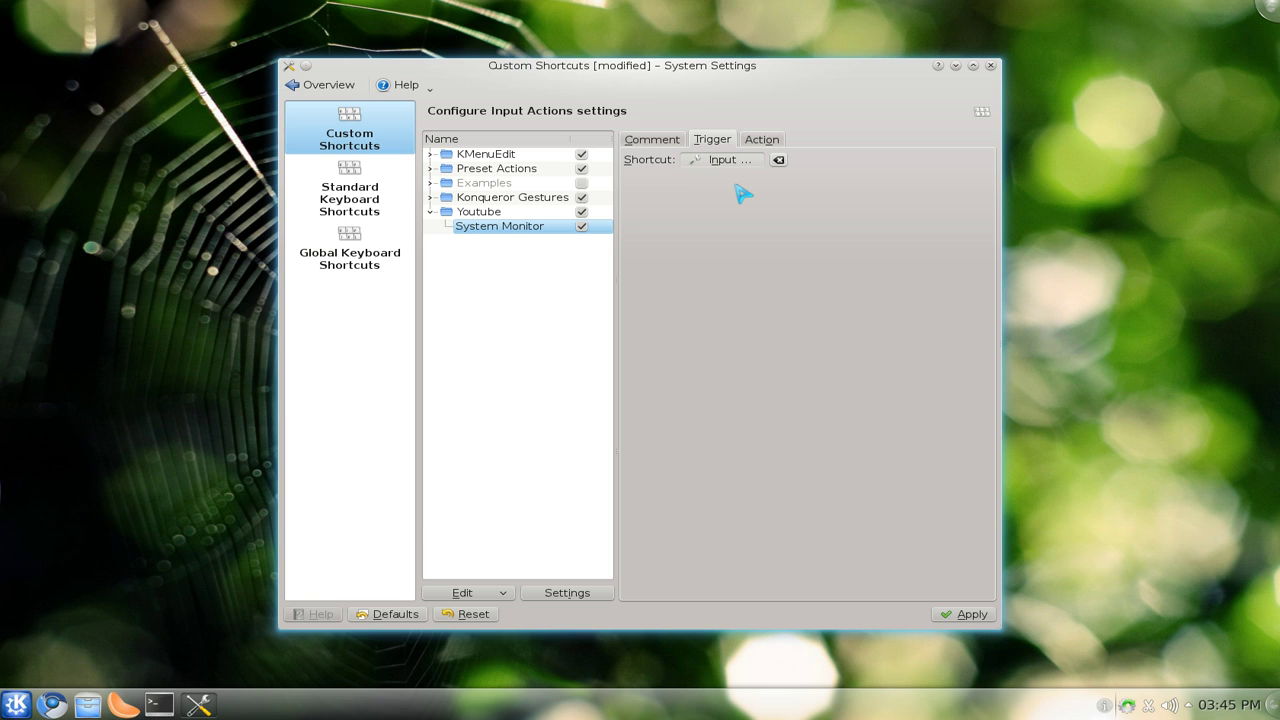
key(ctrl+Escape)
click(738, 378)
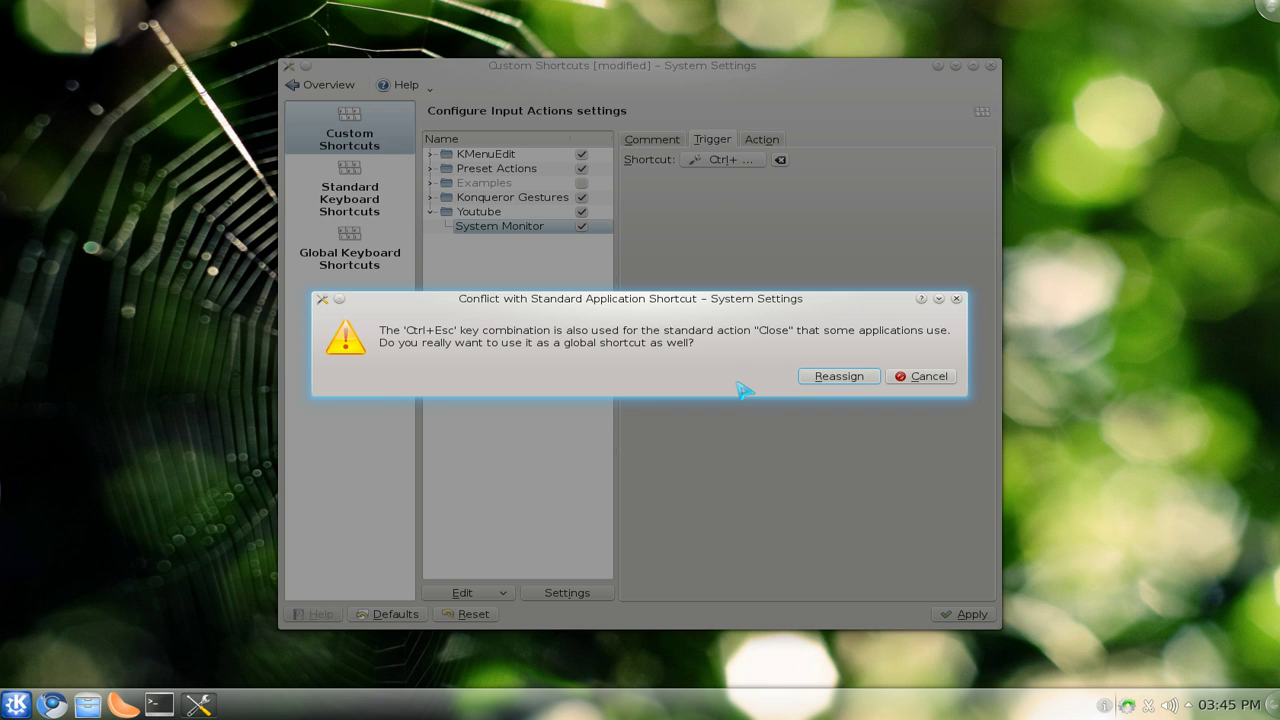
click(830, 381)
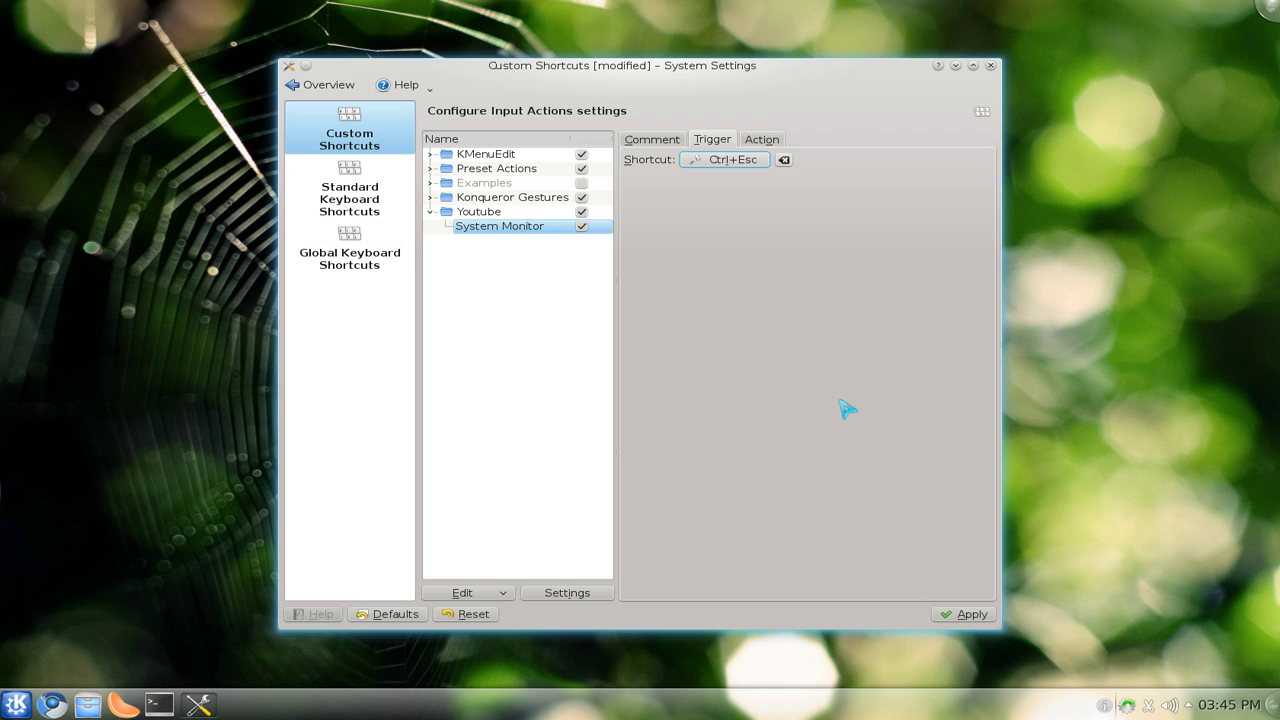
click(962, 614)
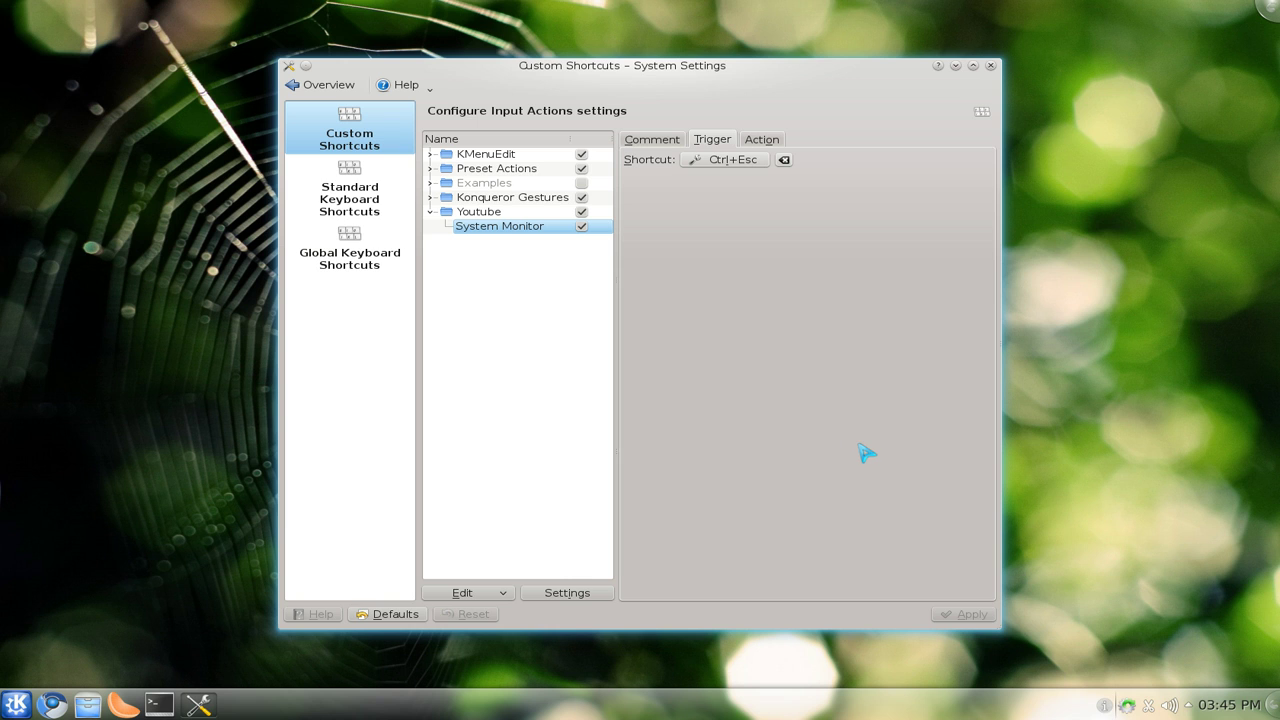
- Test the new global shortcut by launching System Monitor, compare its process table and system load views, and close it
key(ctrl+Escape)
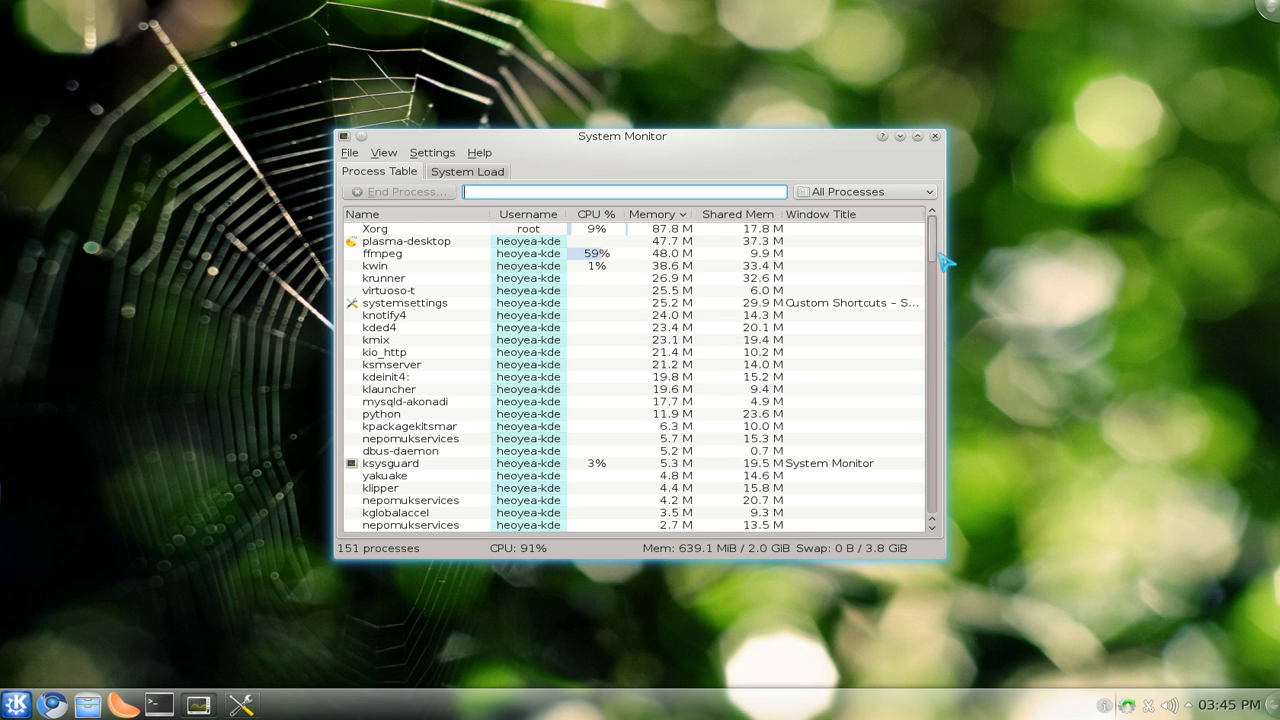
click(933, 323)
drag(937, 330, 415, 186)
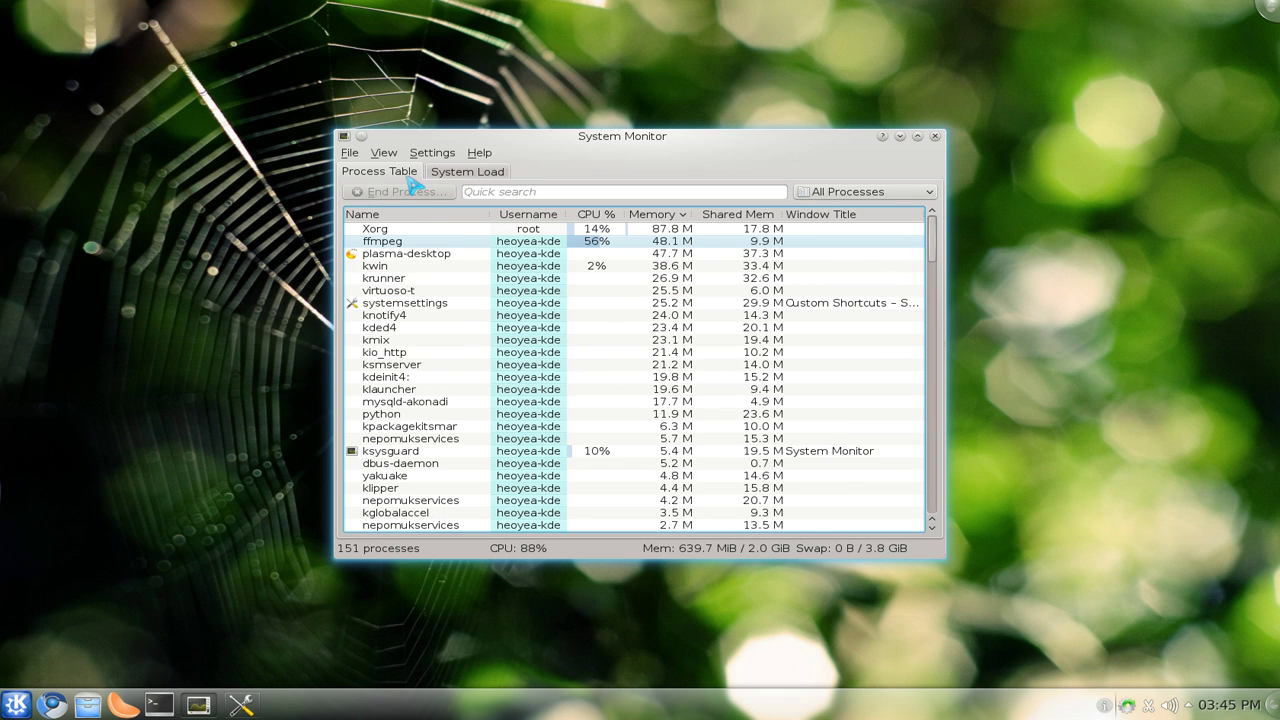
click(456, 174)
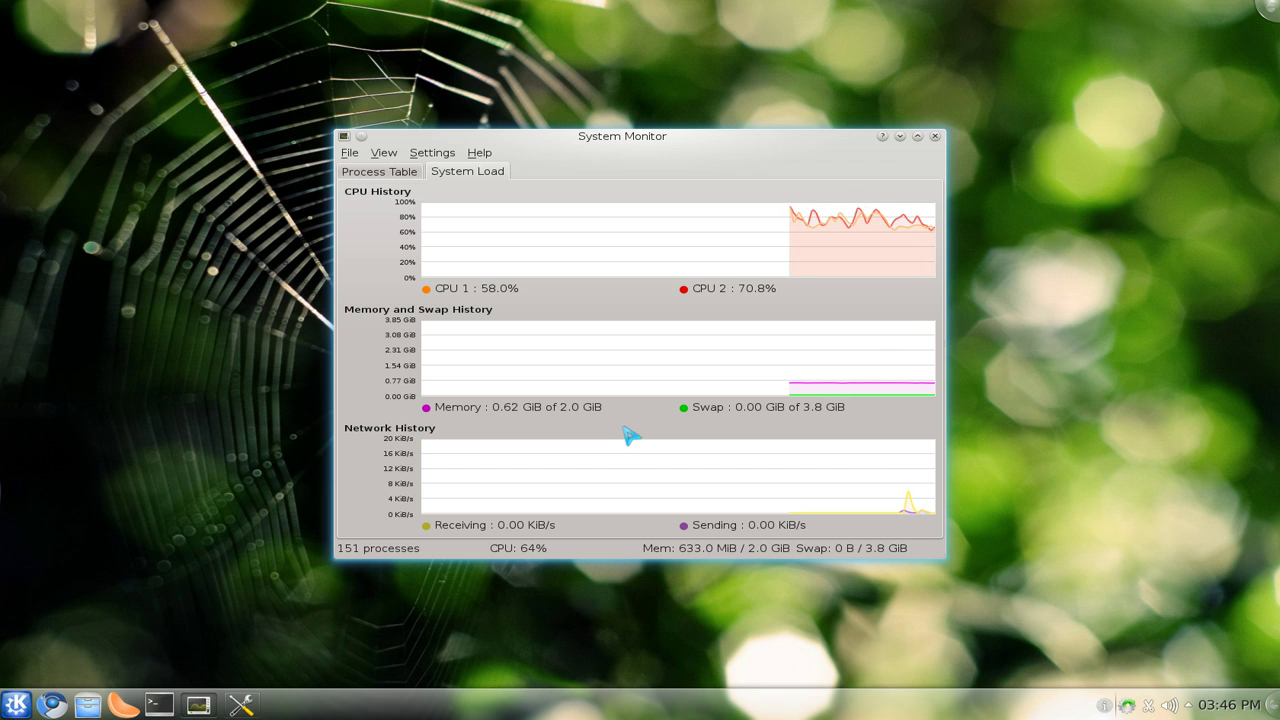
click(377, 172)
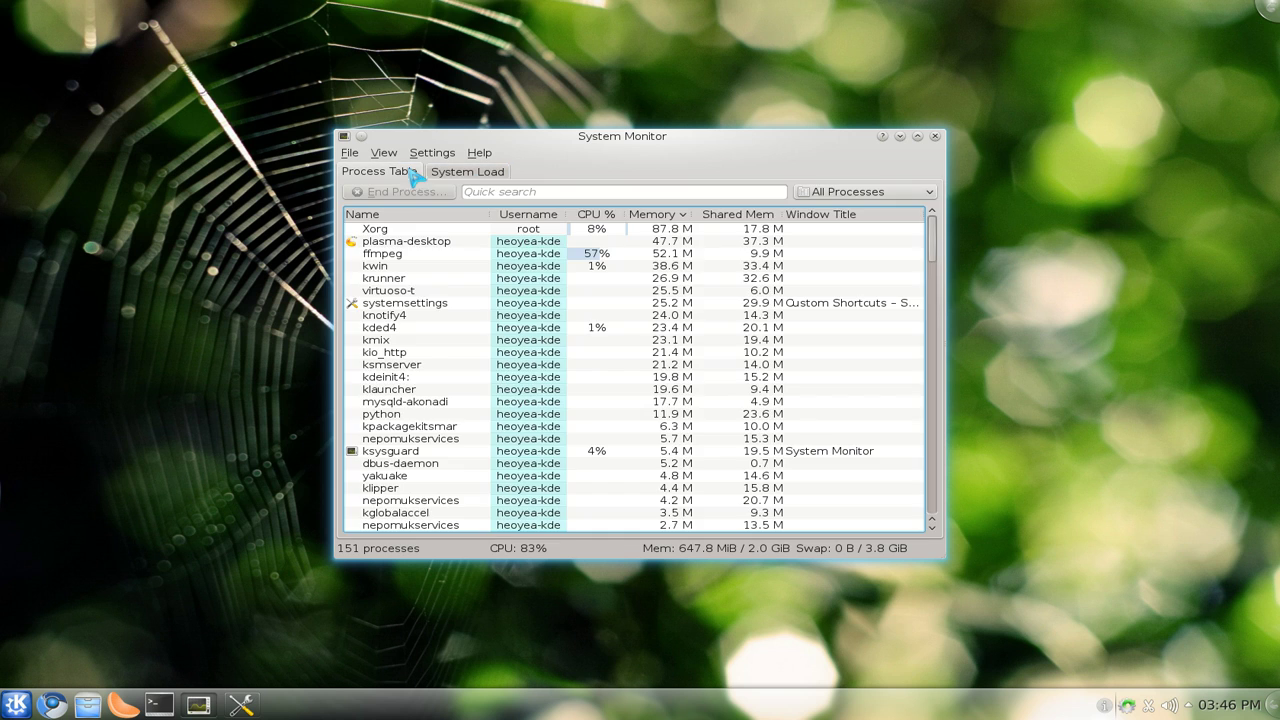
click(470, 173)
click(385, 172)
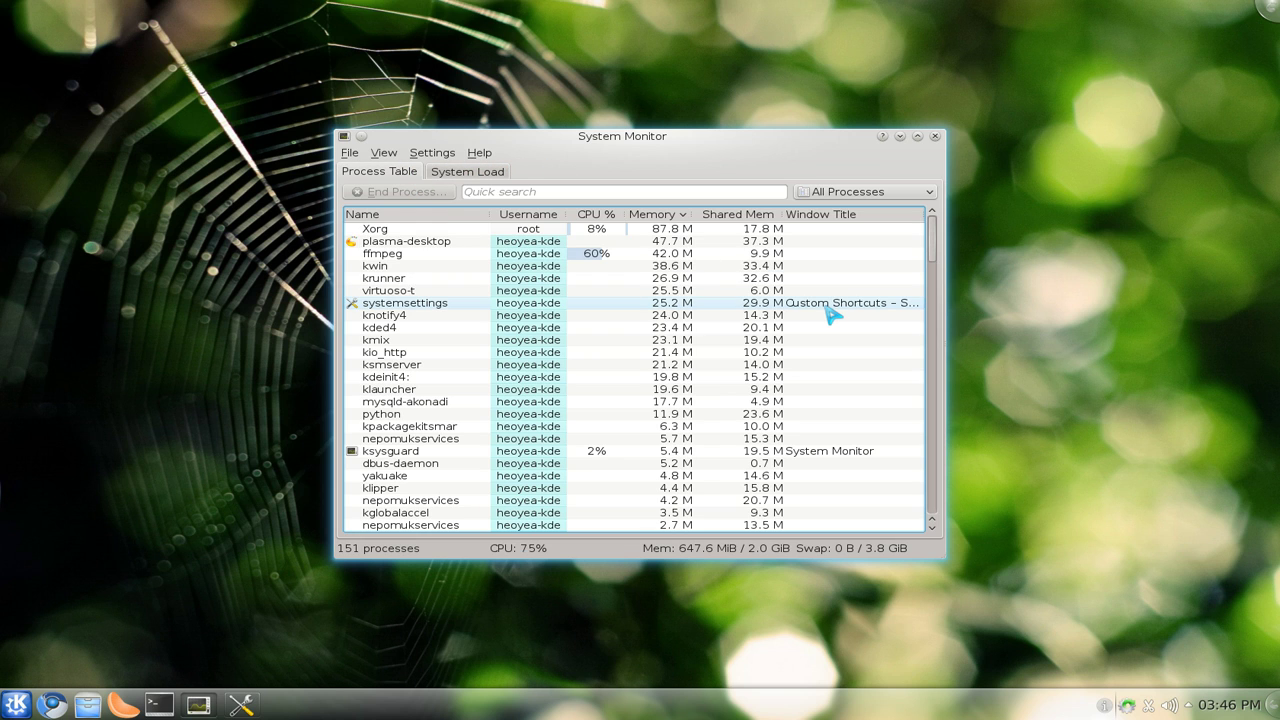
click(940, 142)
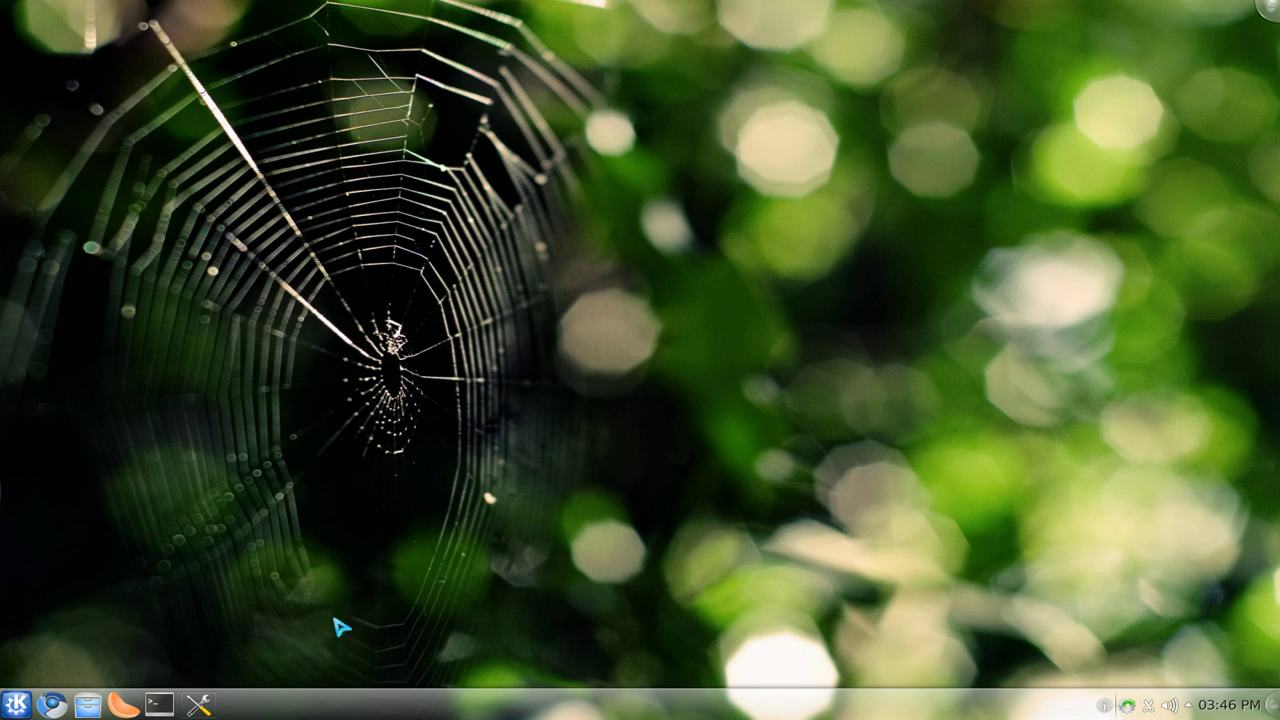
- Return to System Settings and show the advanced keyboard options under Input Devices
key(alt+Tab)
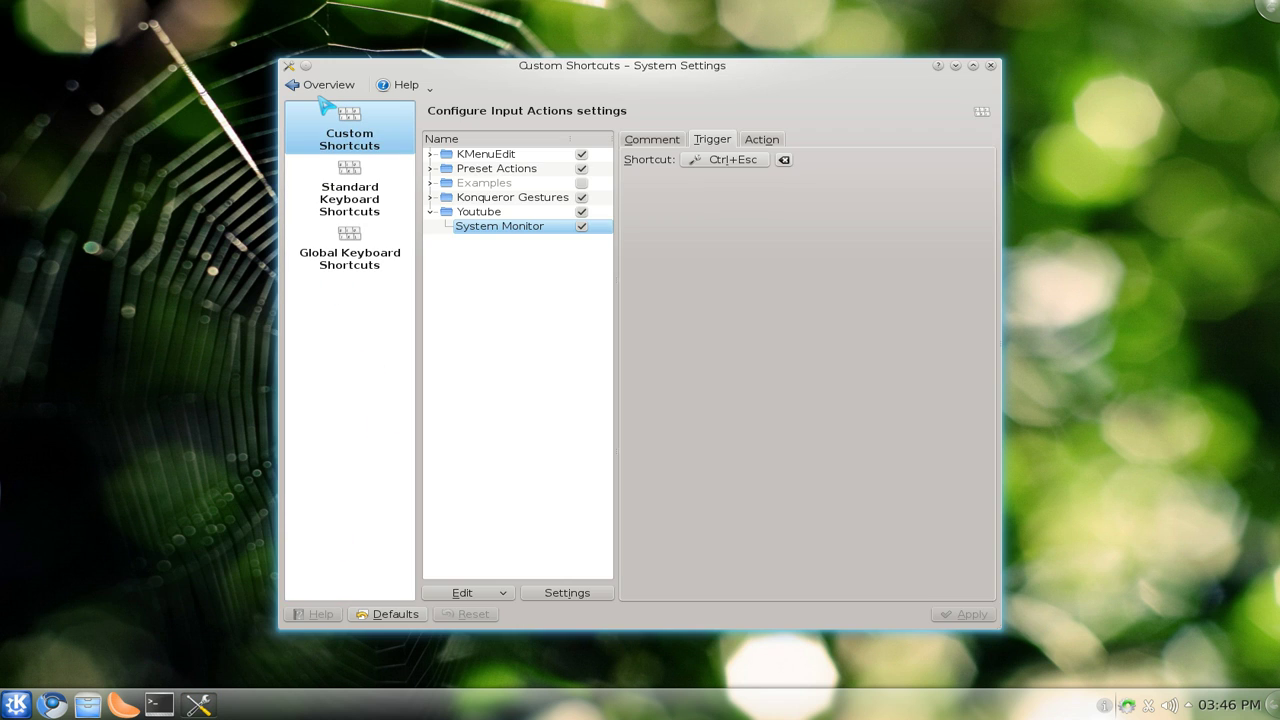
click(322, 87)
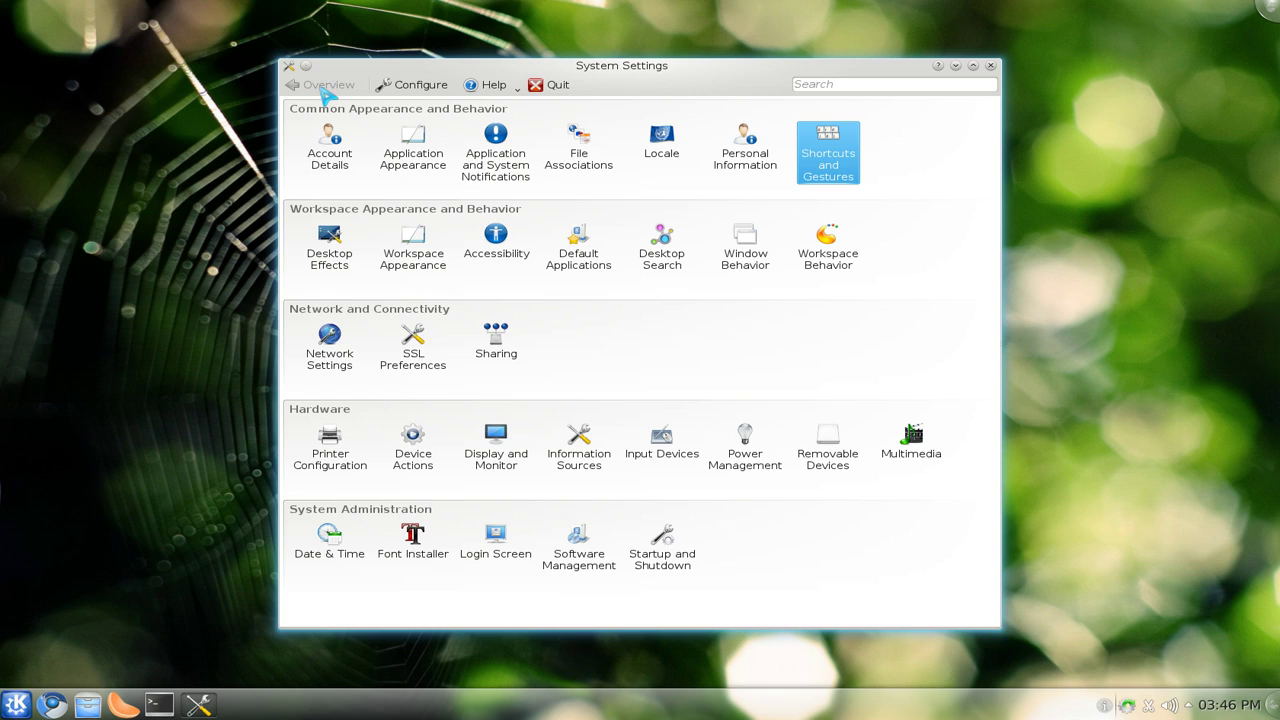
click(662, 455)
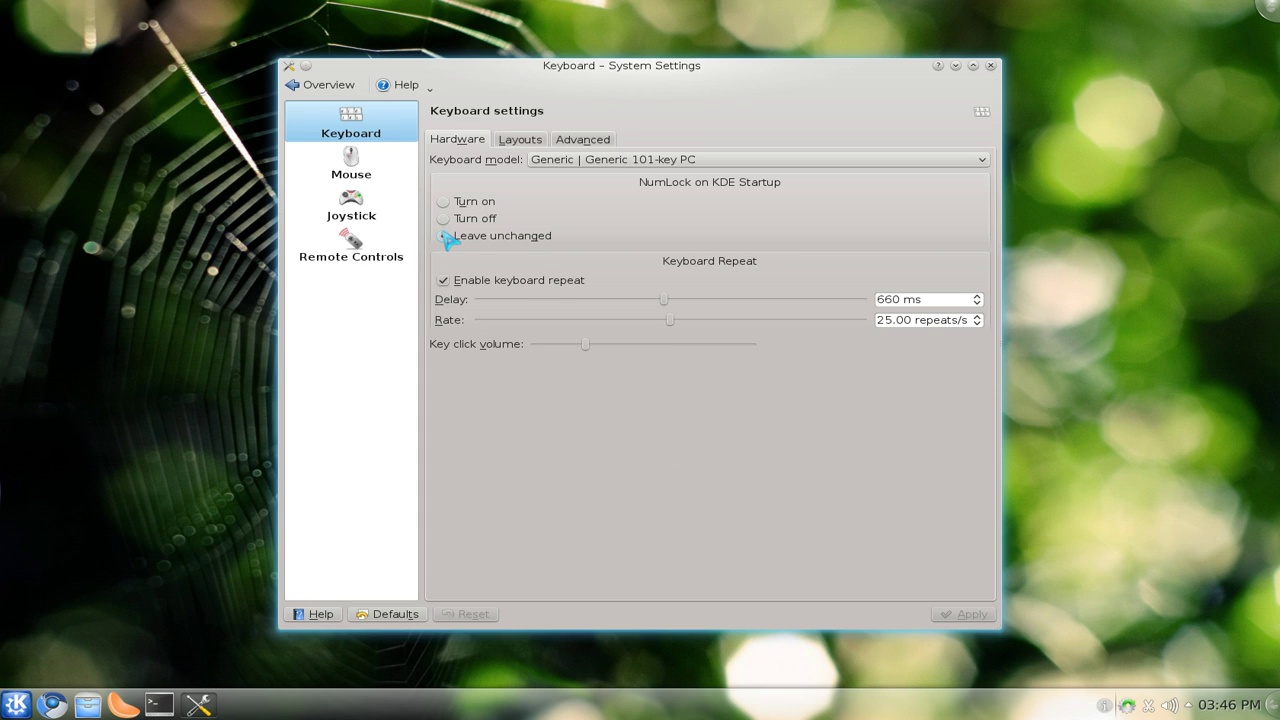
click(521, 146)
click(567, 142)
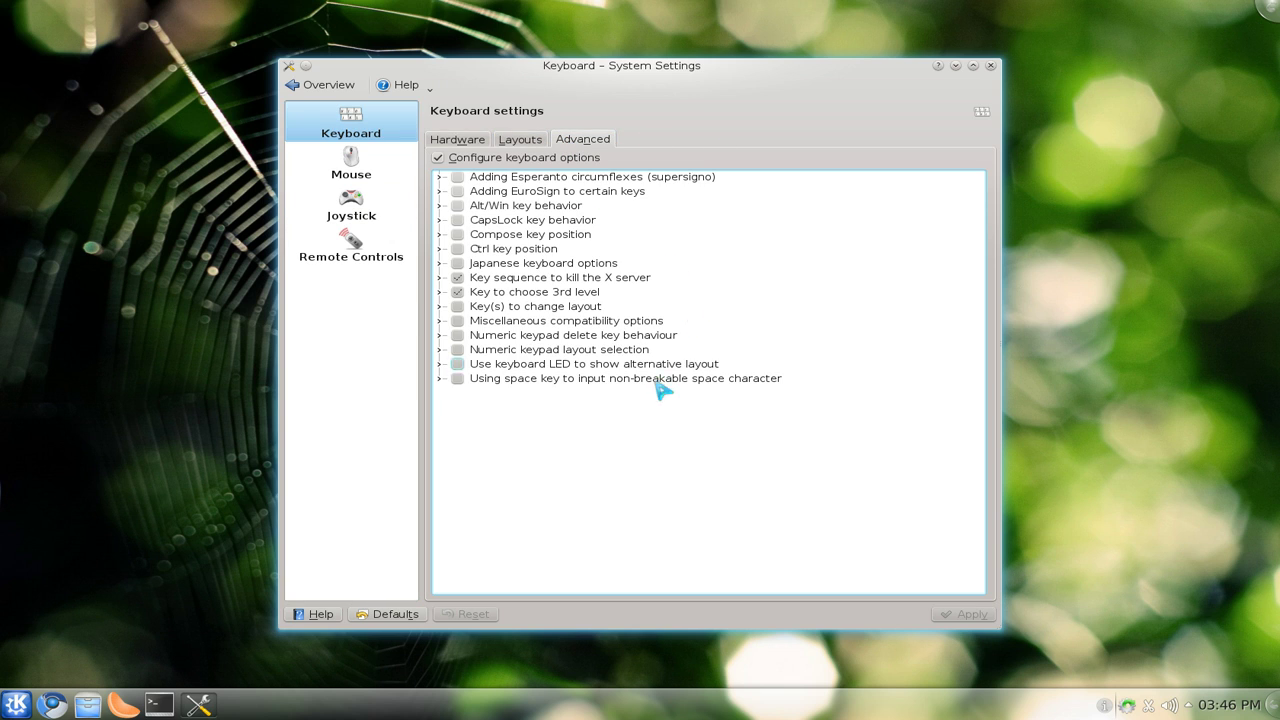
- Keep Configure keyboard options enabled, show the Control + Alt + Backspace sequence for killing the X server, and apply the keyboard settings
click(440, 160)
click(440, 160)
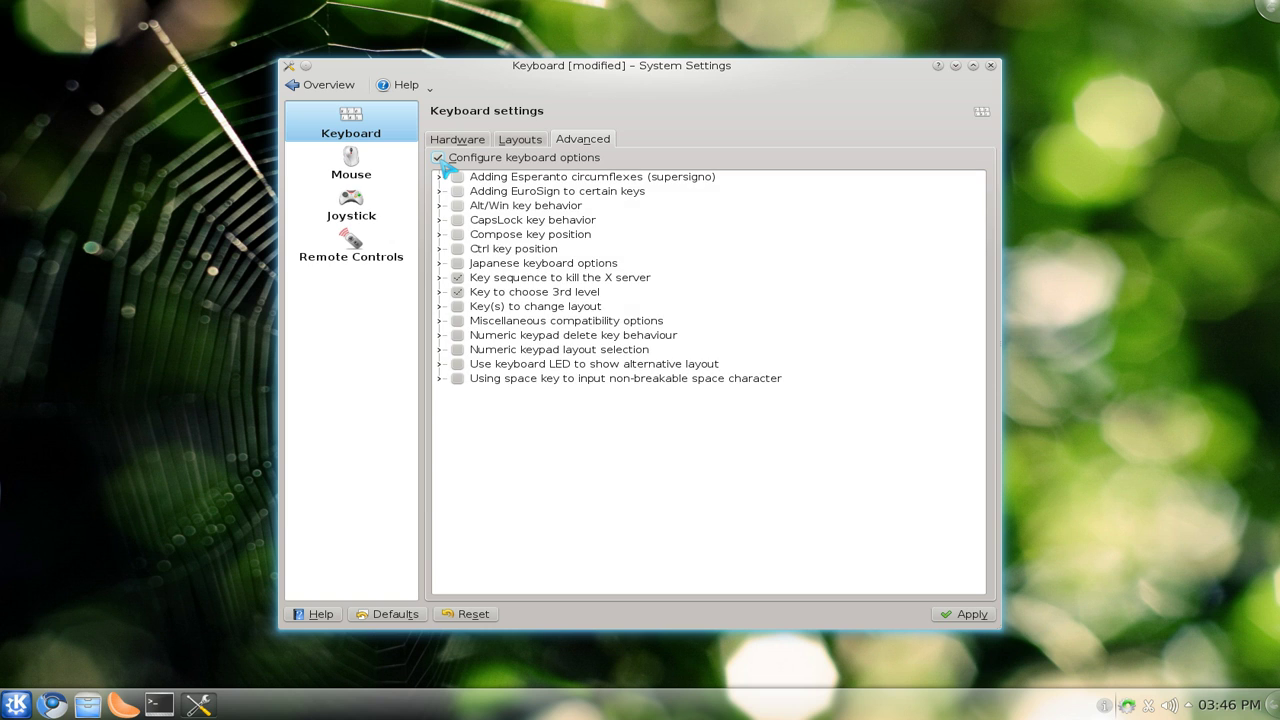
click(440, 160)
click(440, 160)
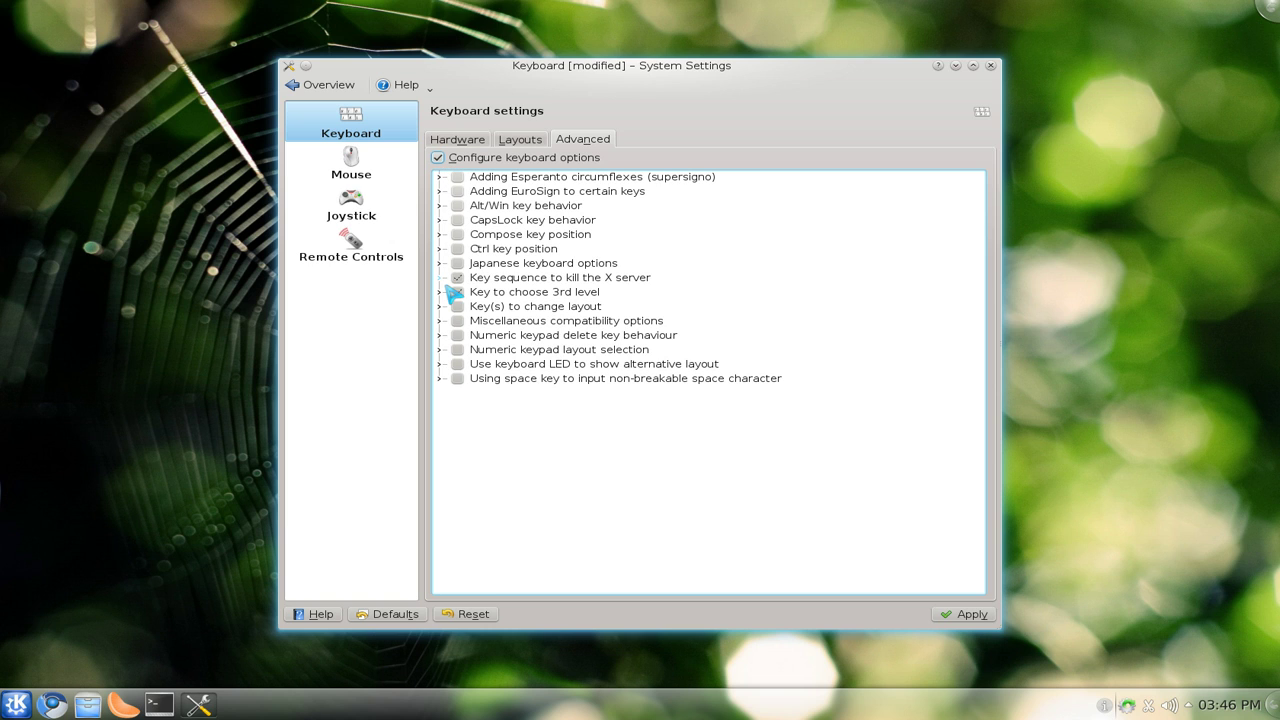
click(441, 279)
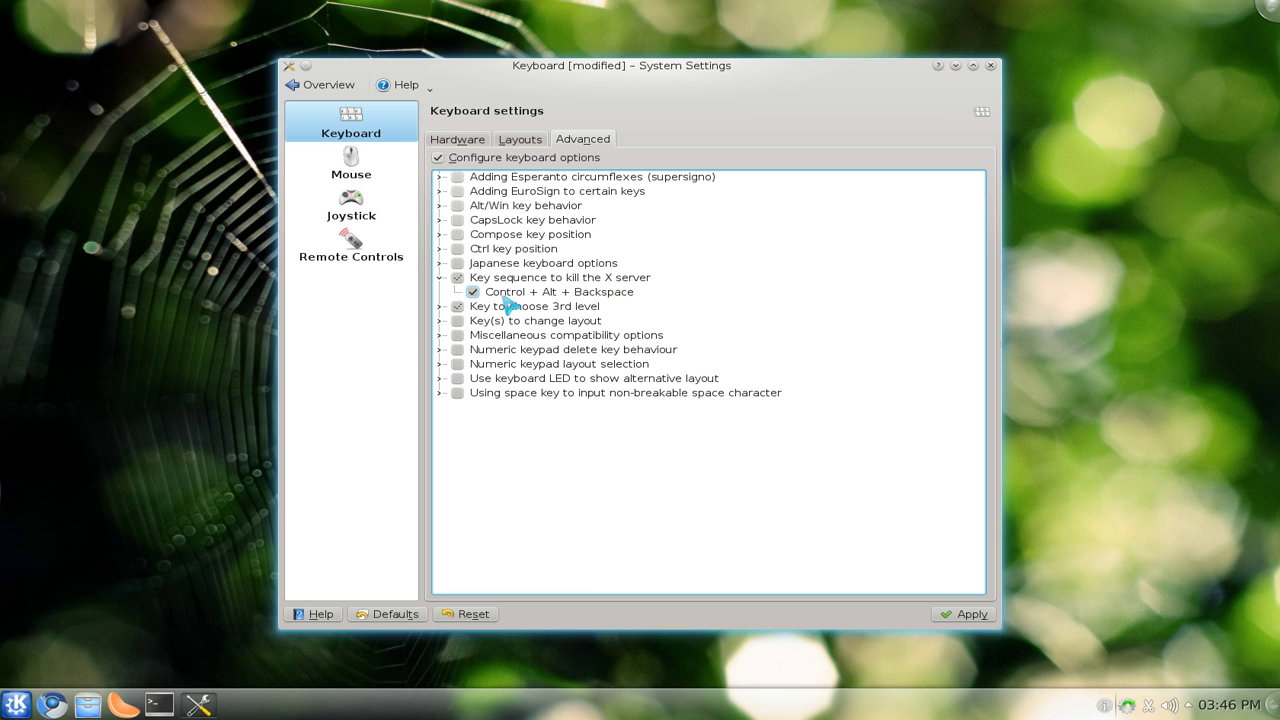
click(965, 613)
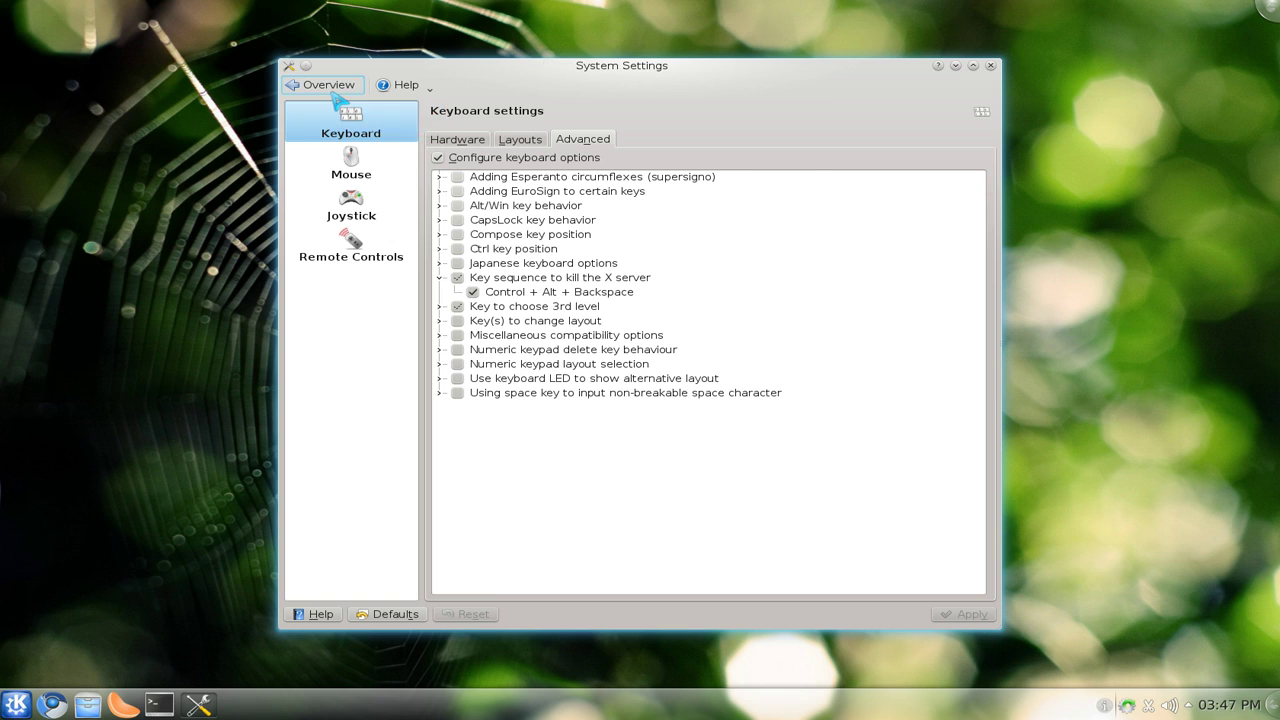
- Look through the virtual desktop options under Workspace Behavior and the window decorations under Workspace Appearance, returning to the overview
click(332, 93)
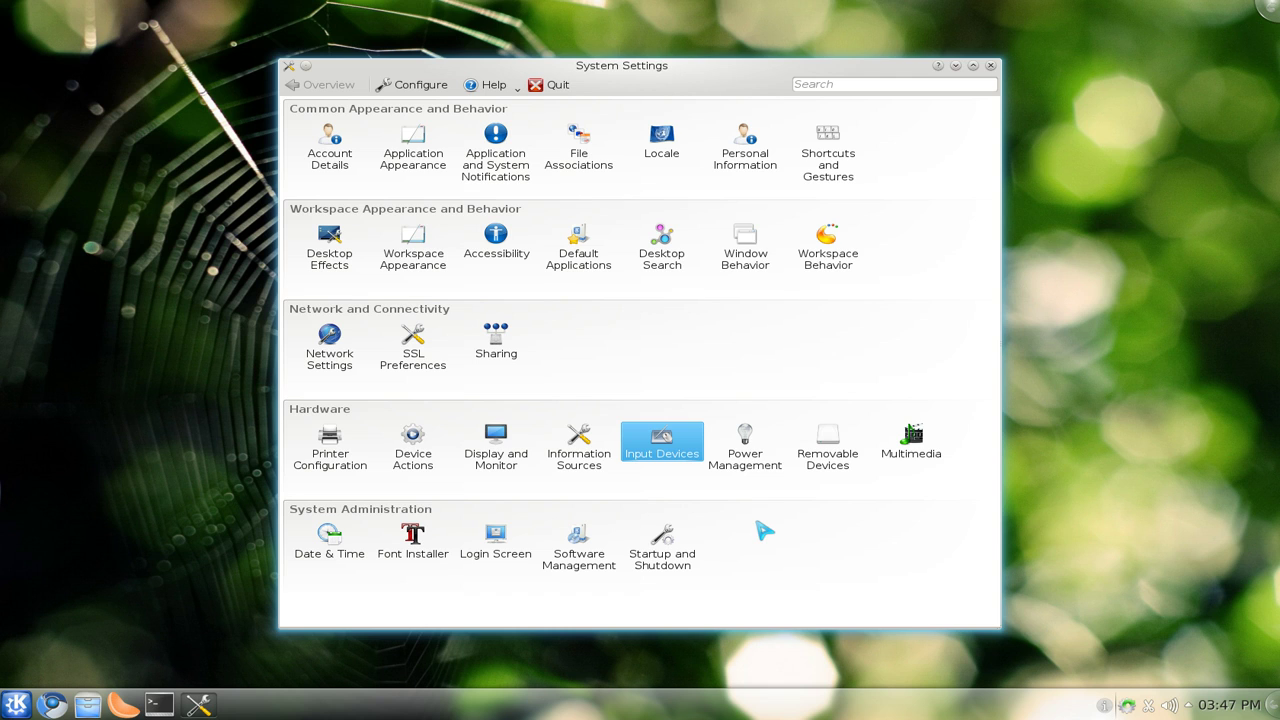
click(826, 240)
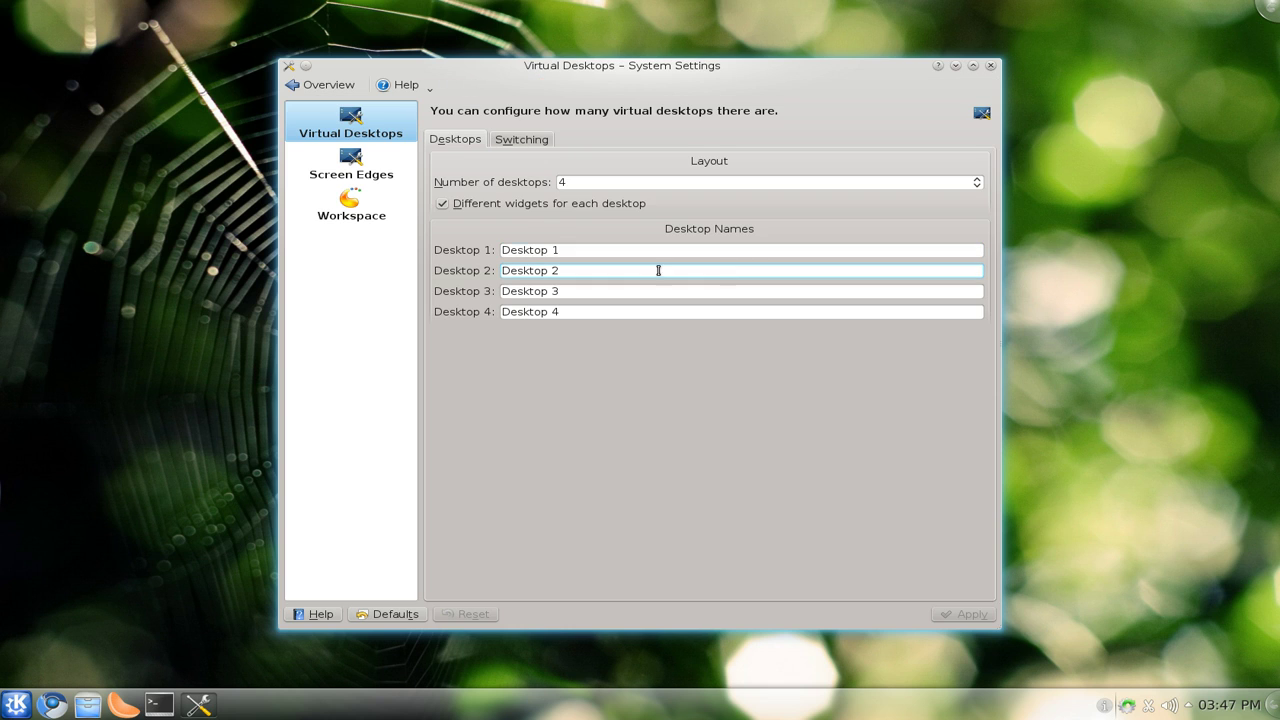
click(320, 84)
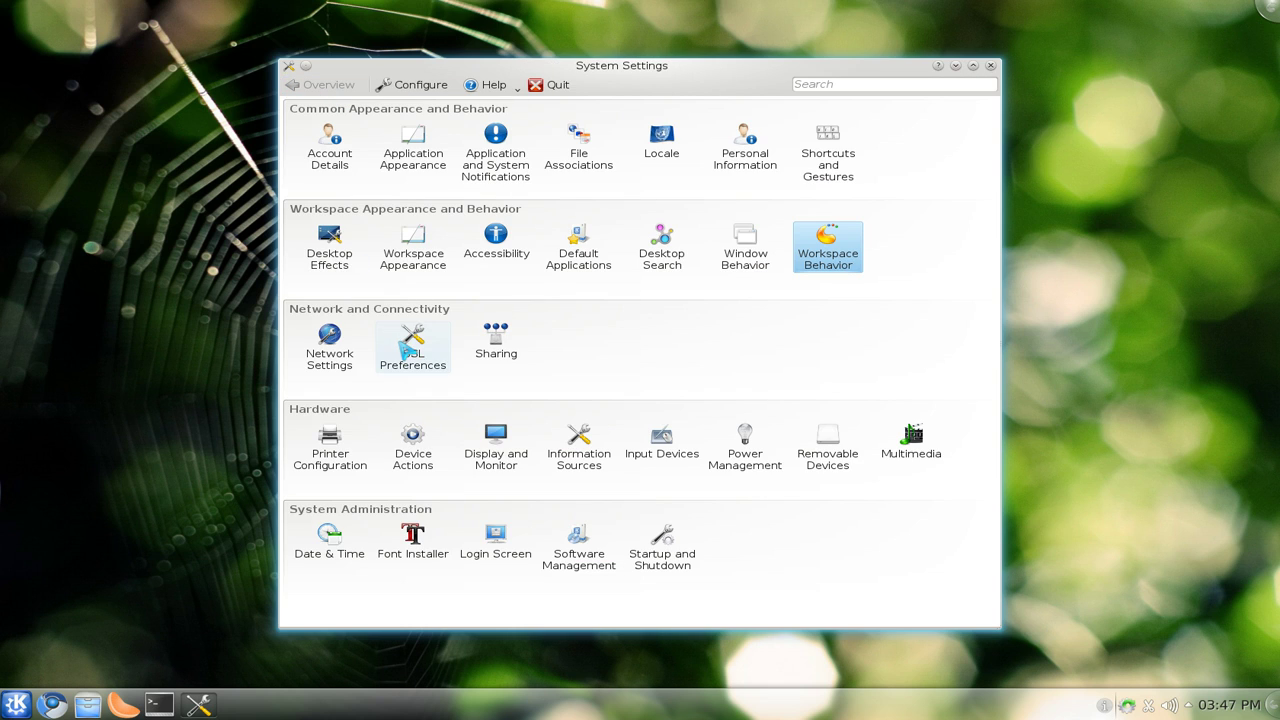
click(424, 262)
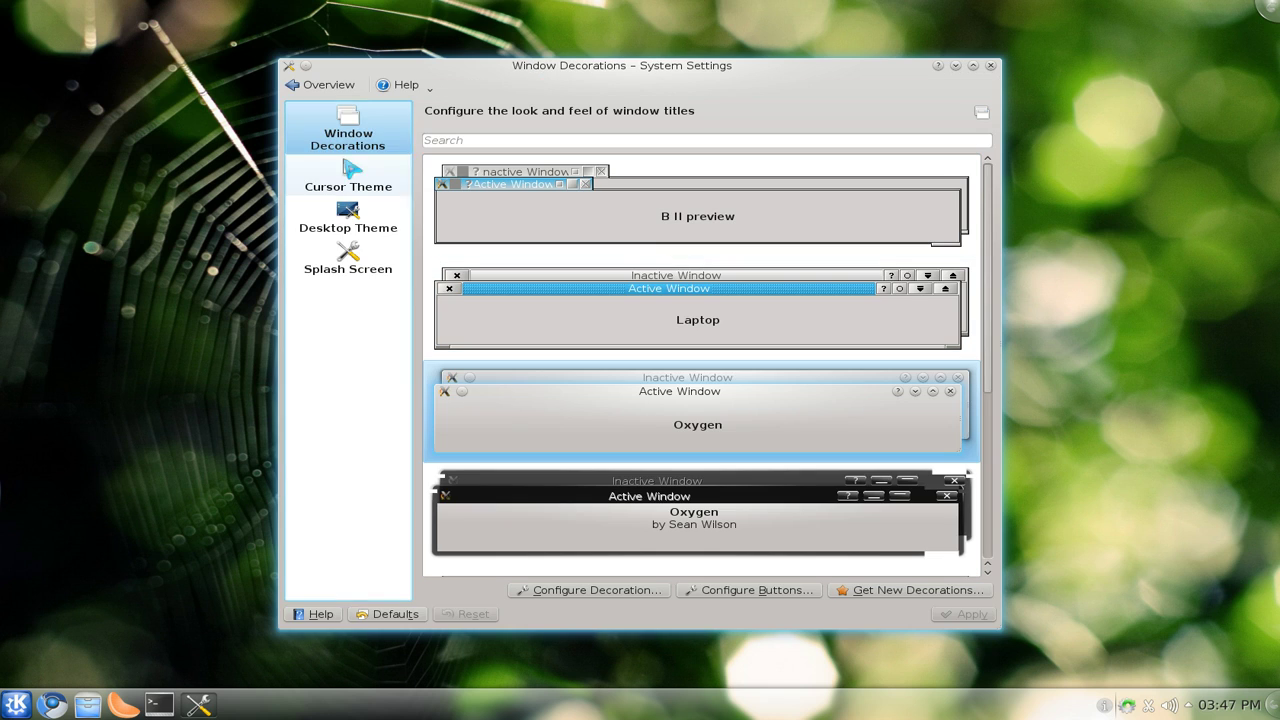
click(320, 84)
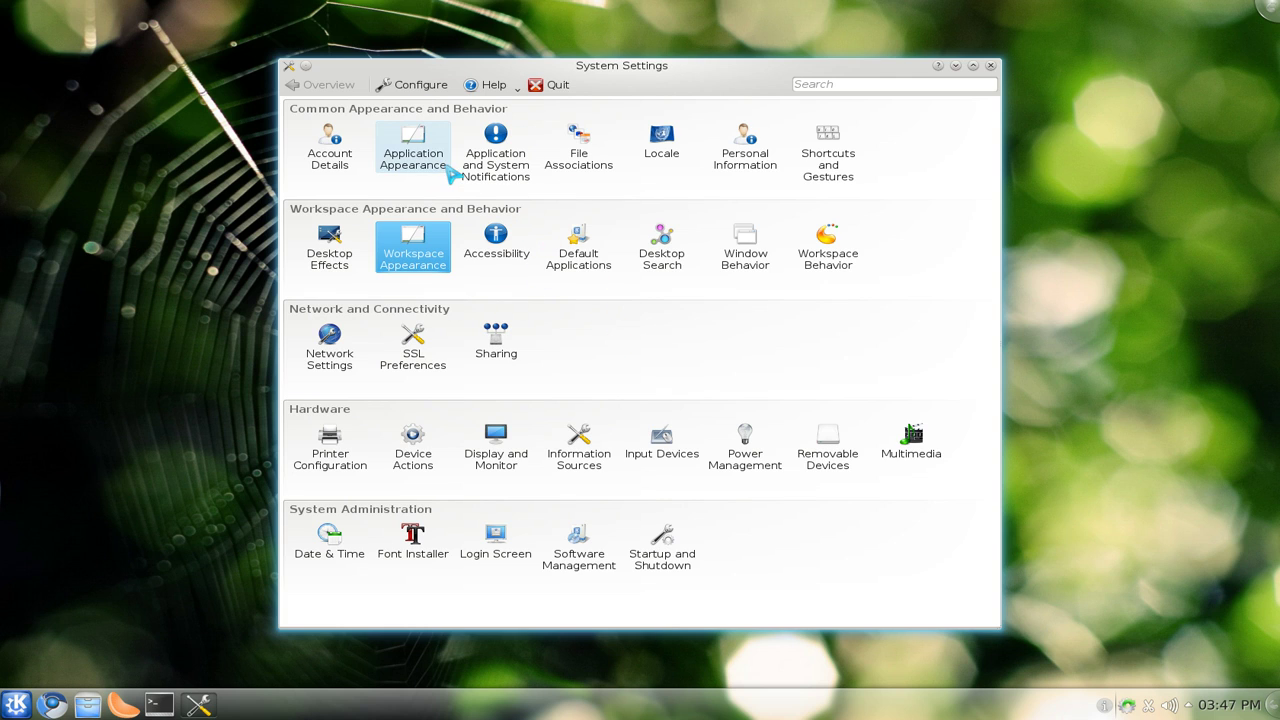
- Switch the settings view style to Classic Tree View and expand the System Administration, Hardware, and Network and Connectivity categories
click(425, 89)
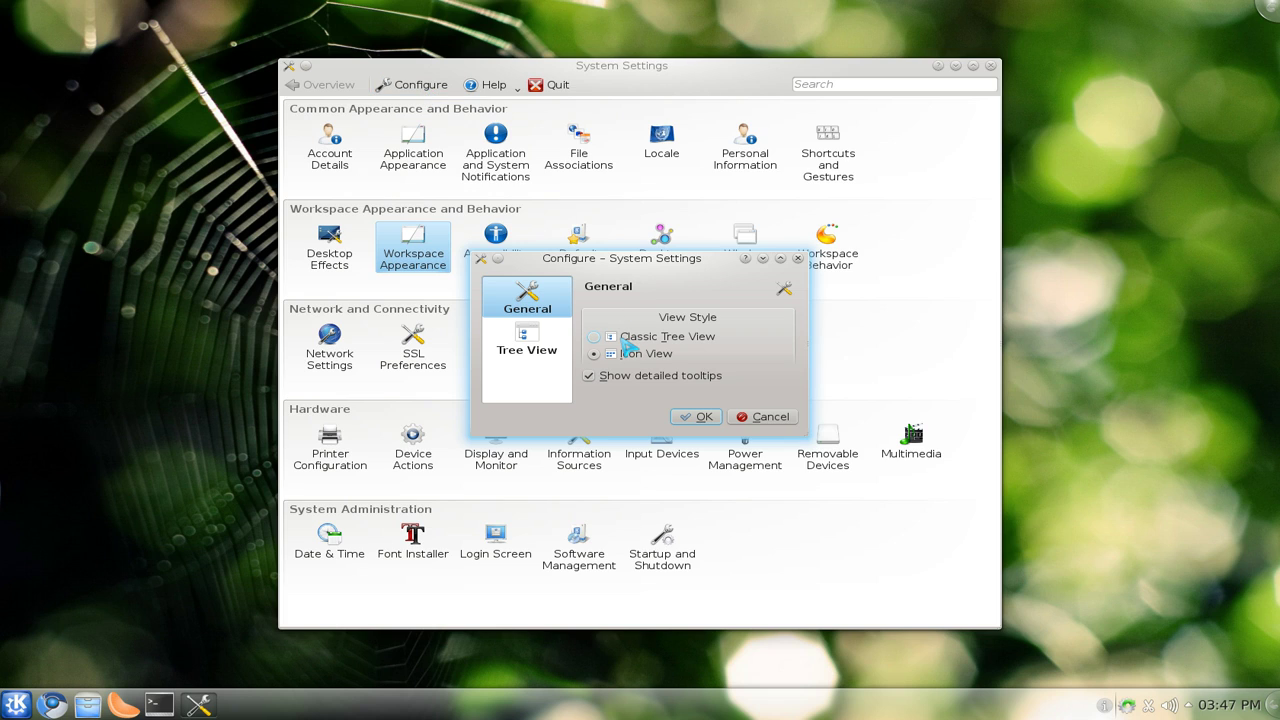
click(697, 418)
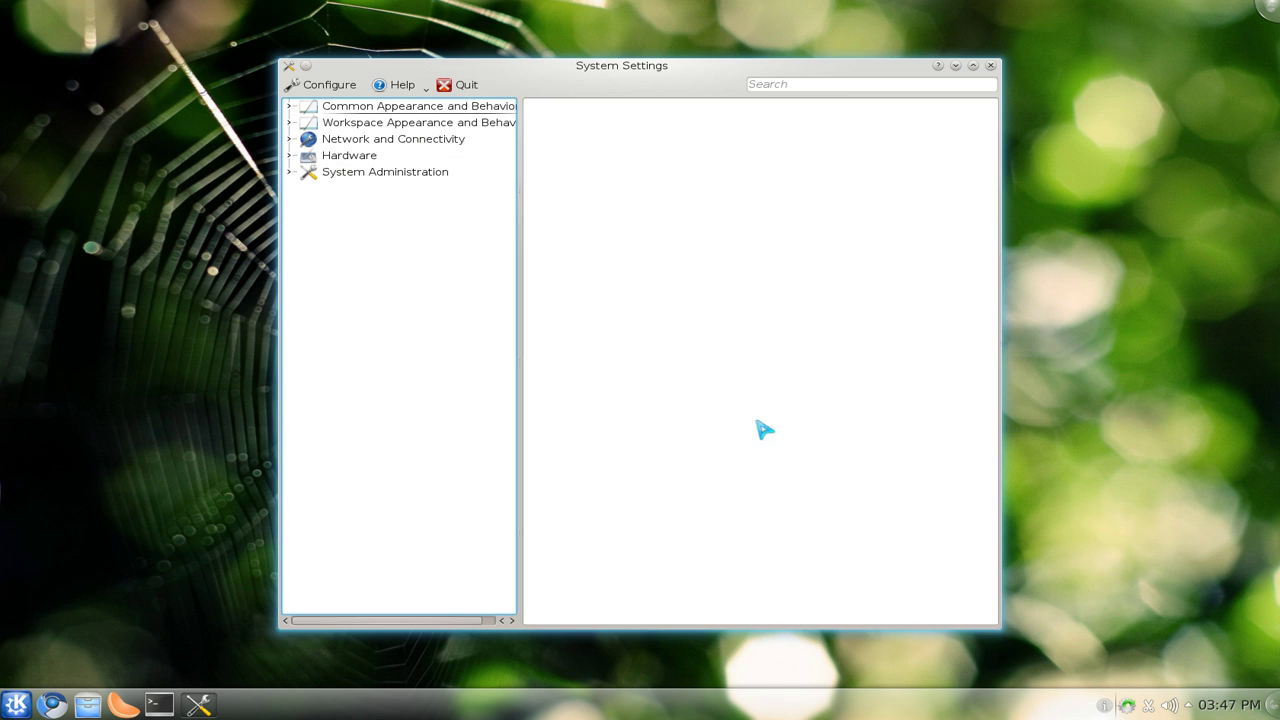
click(301, 176)
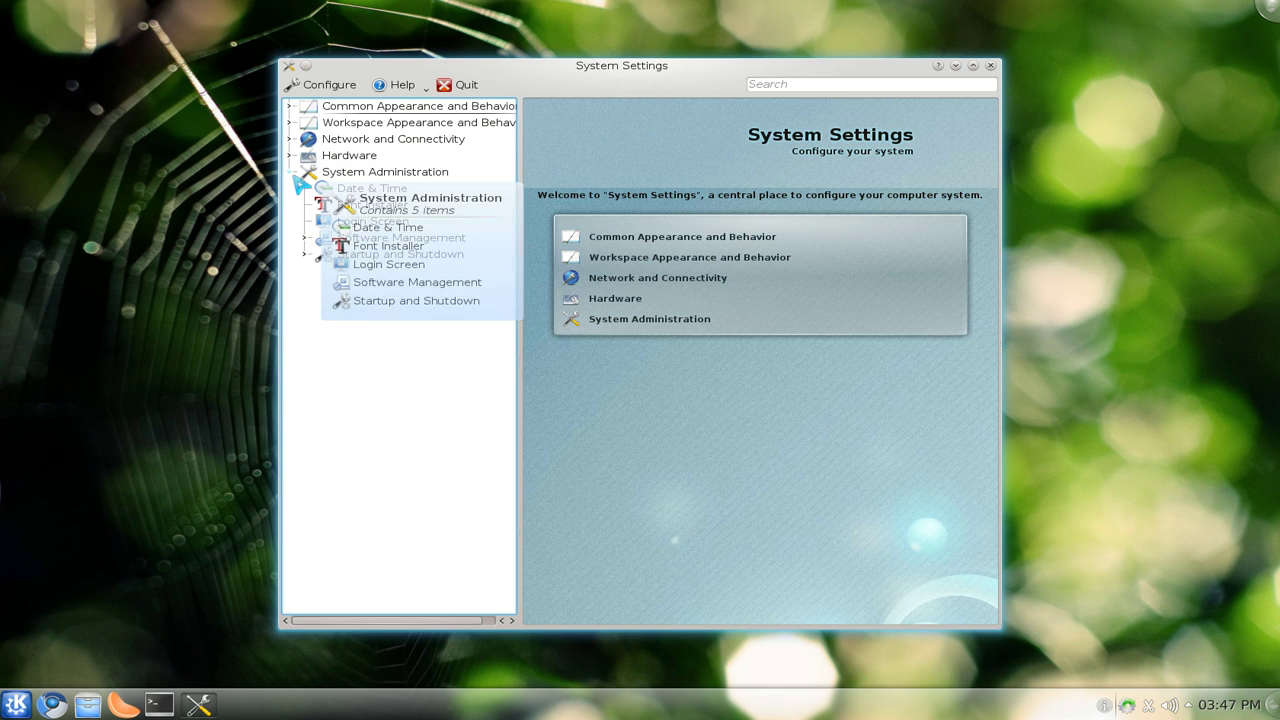
click(303, 157)
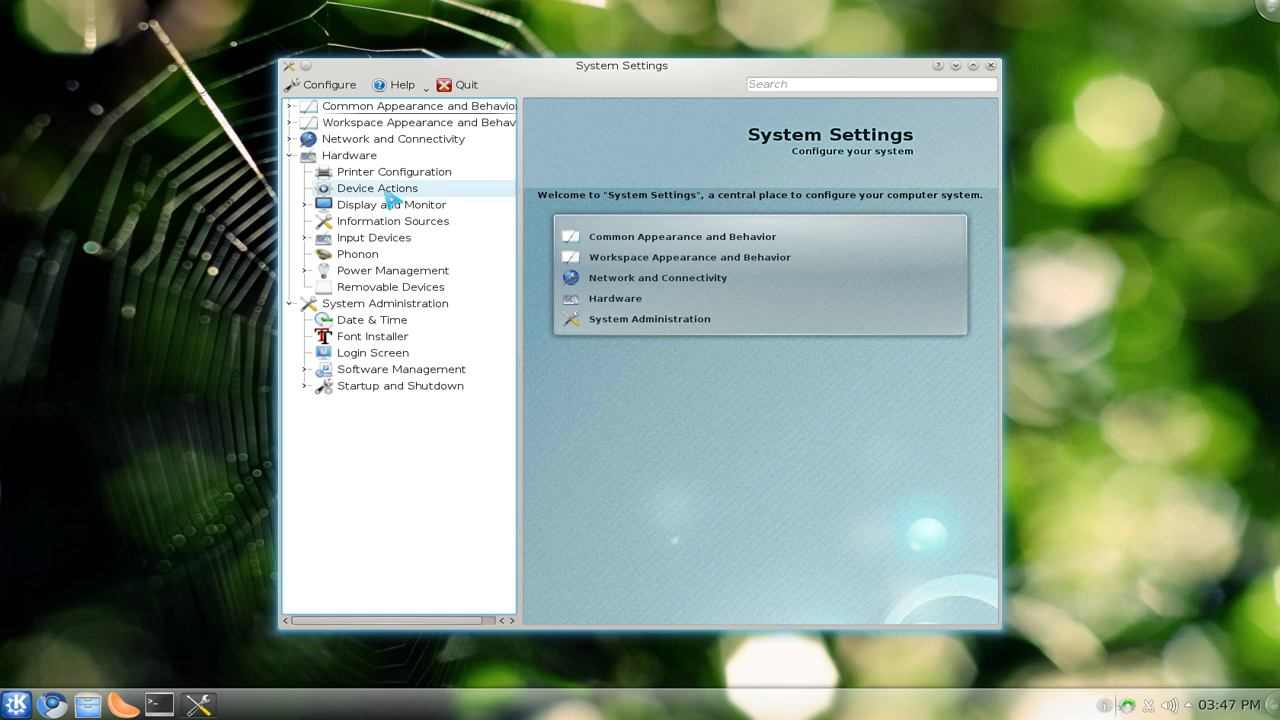
click(302, 140)
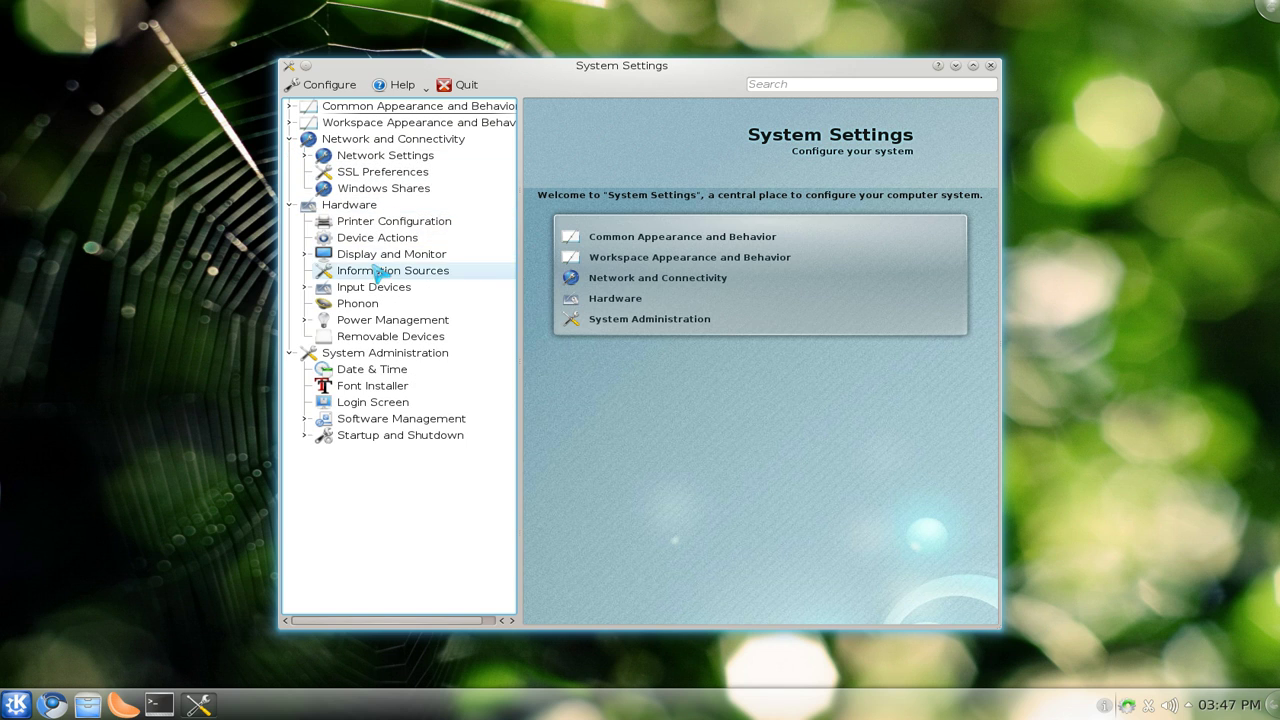
- Browse the SSL Preferences, Power Management, Removable Devices and Network Settings pages from the category tree
click(340, 269)
click(360, 237)
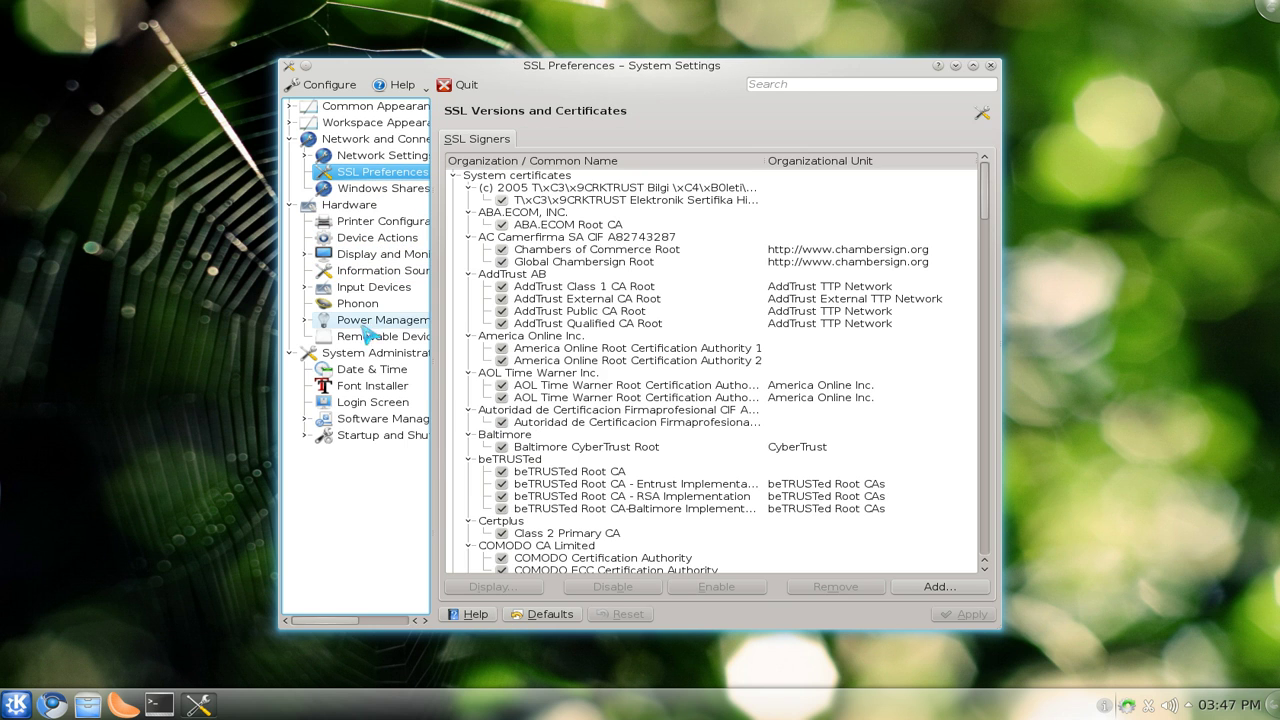
click(370, 320)
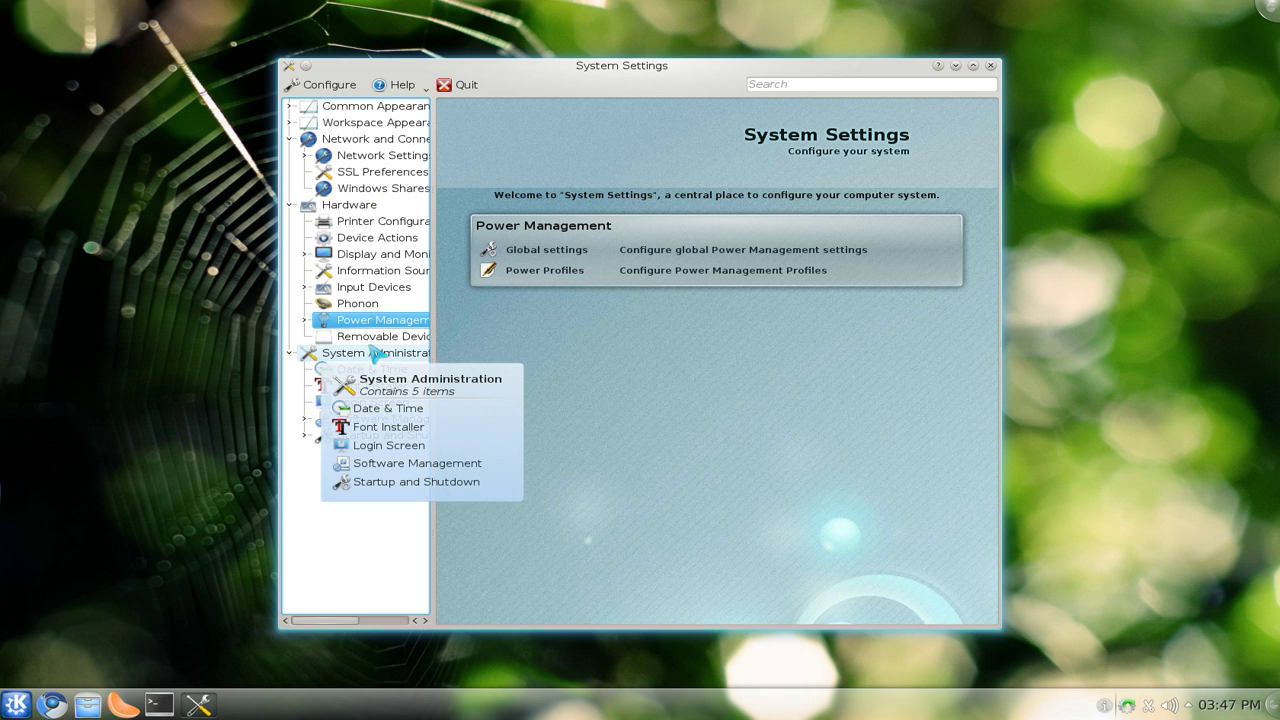
click(372, 336)
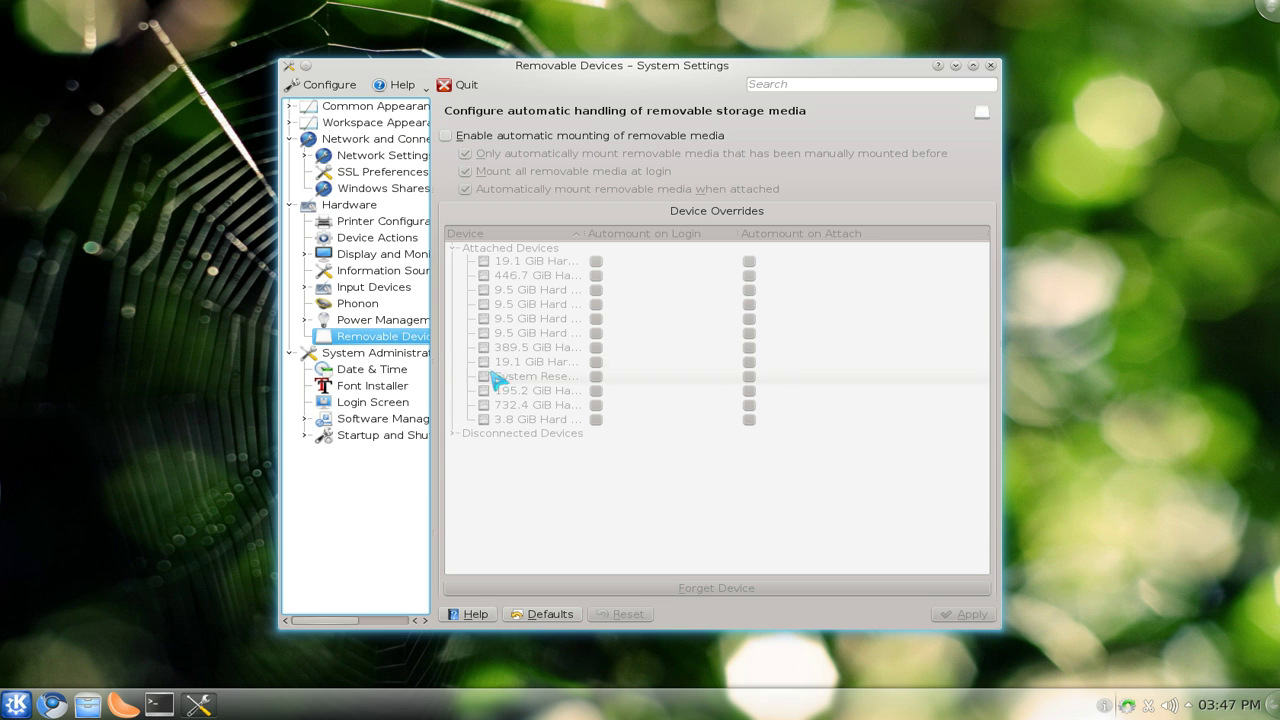
click(372, 155)
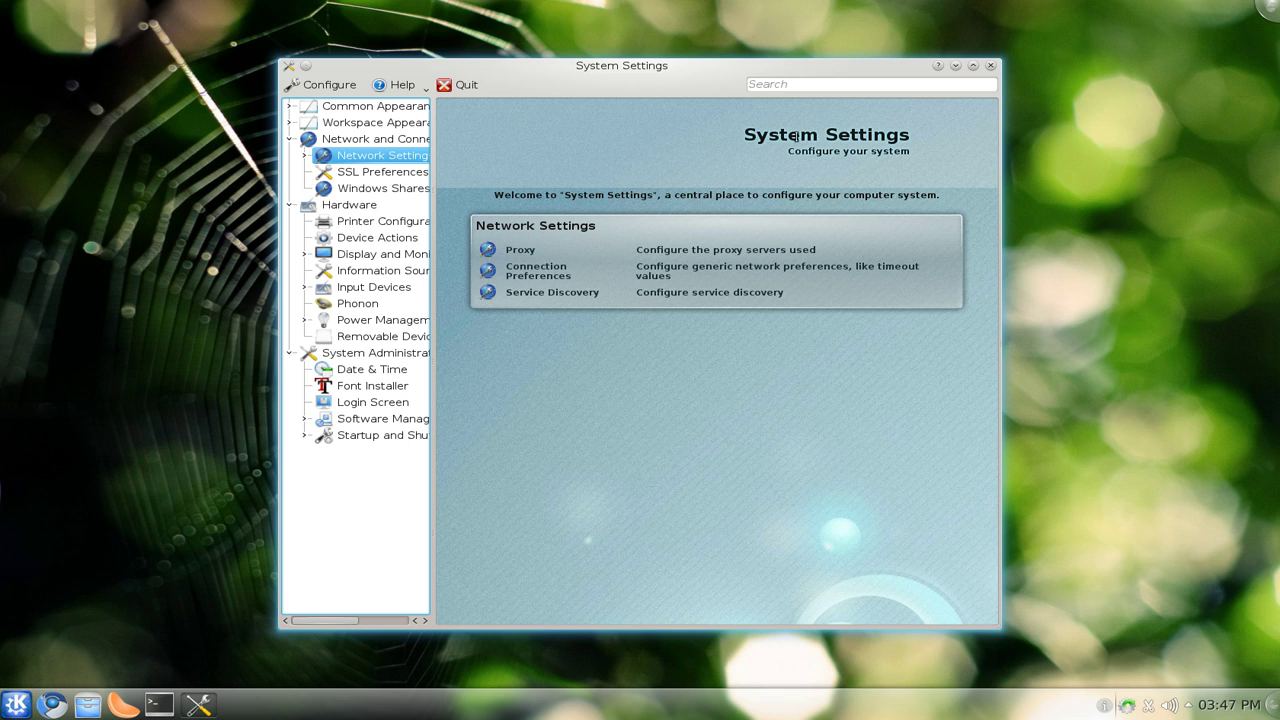
- Set the settings view style back to Icon View and close System Settings
click(321, 84)
click(612, 355)
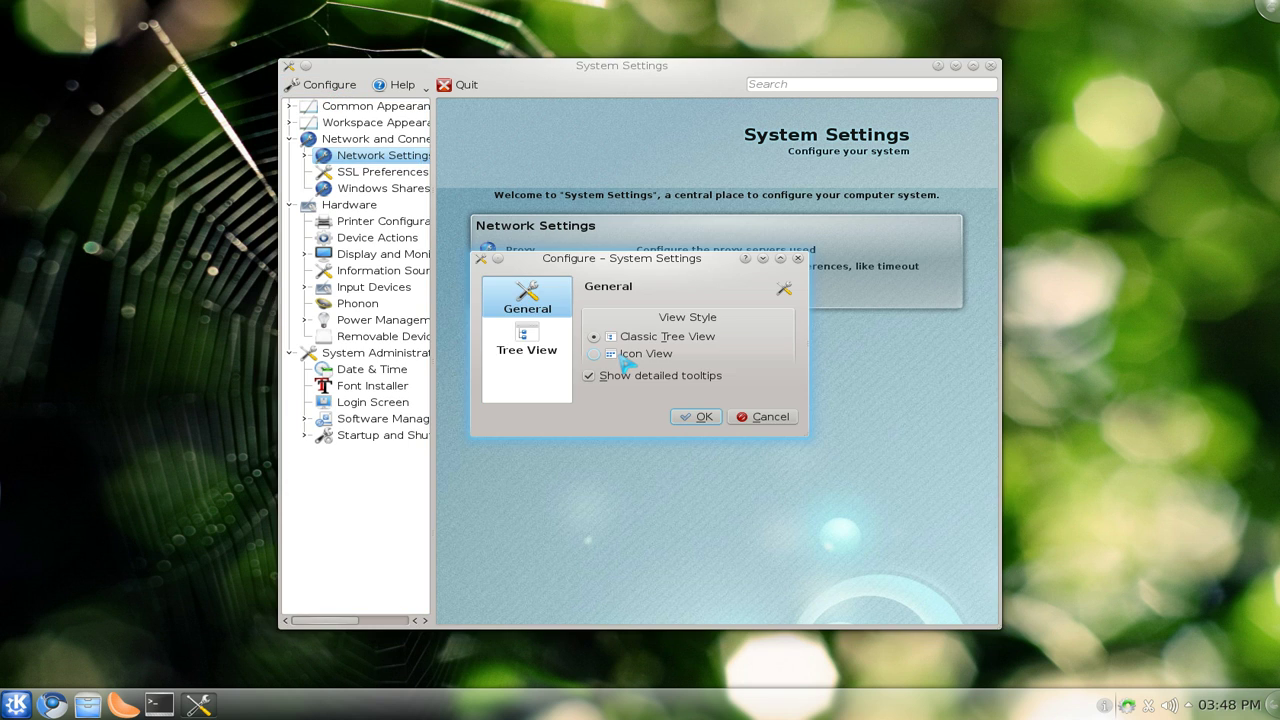
click(695, 417)
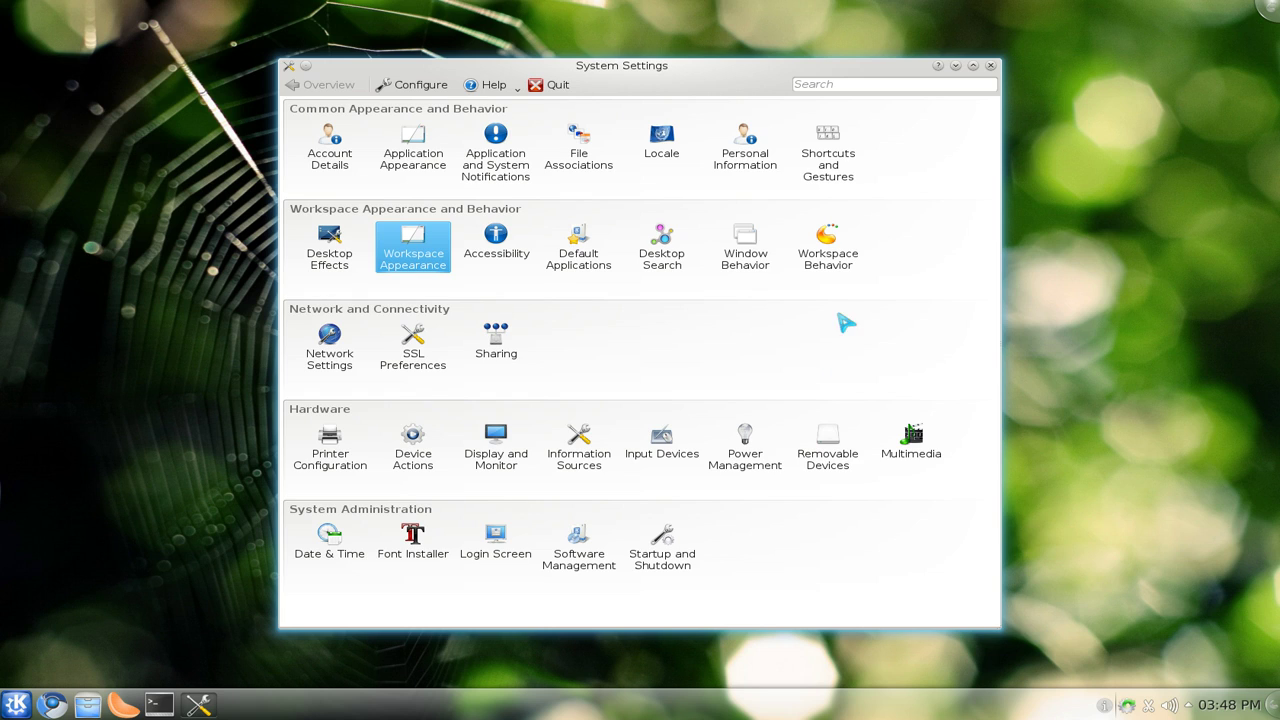
click(992, 66)
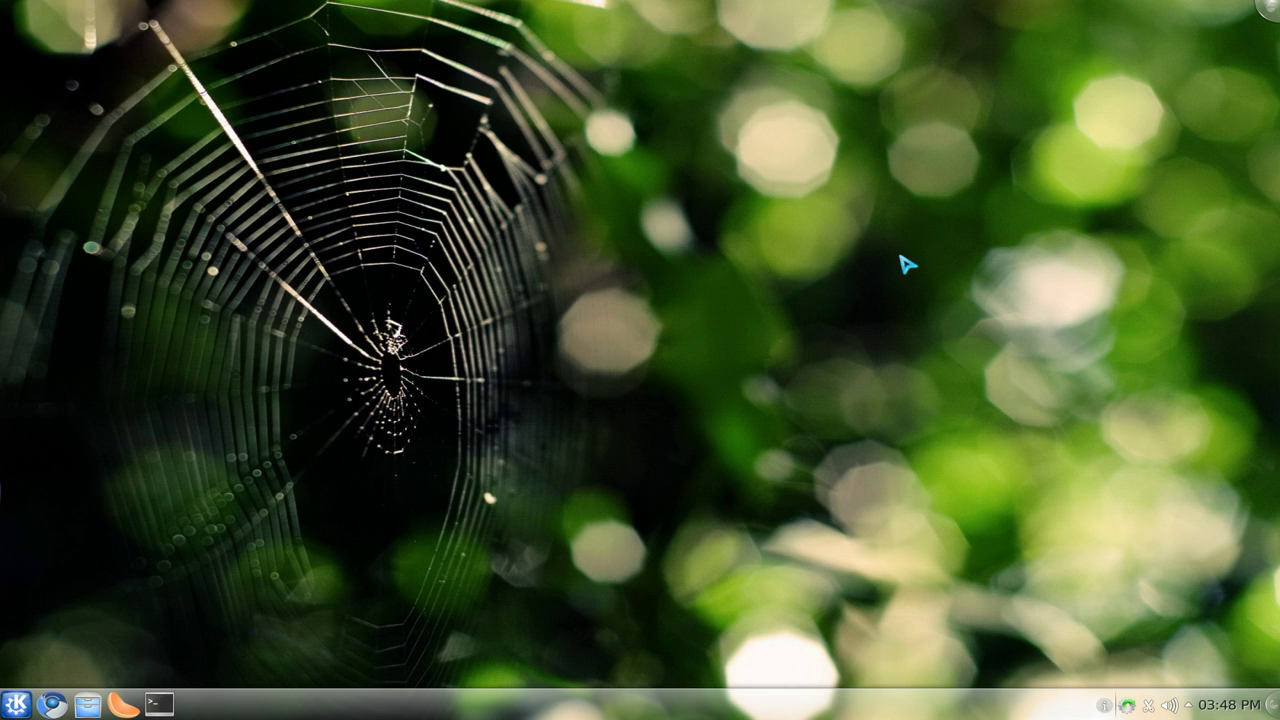